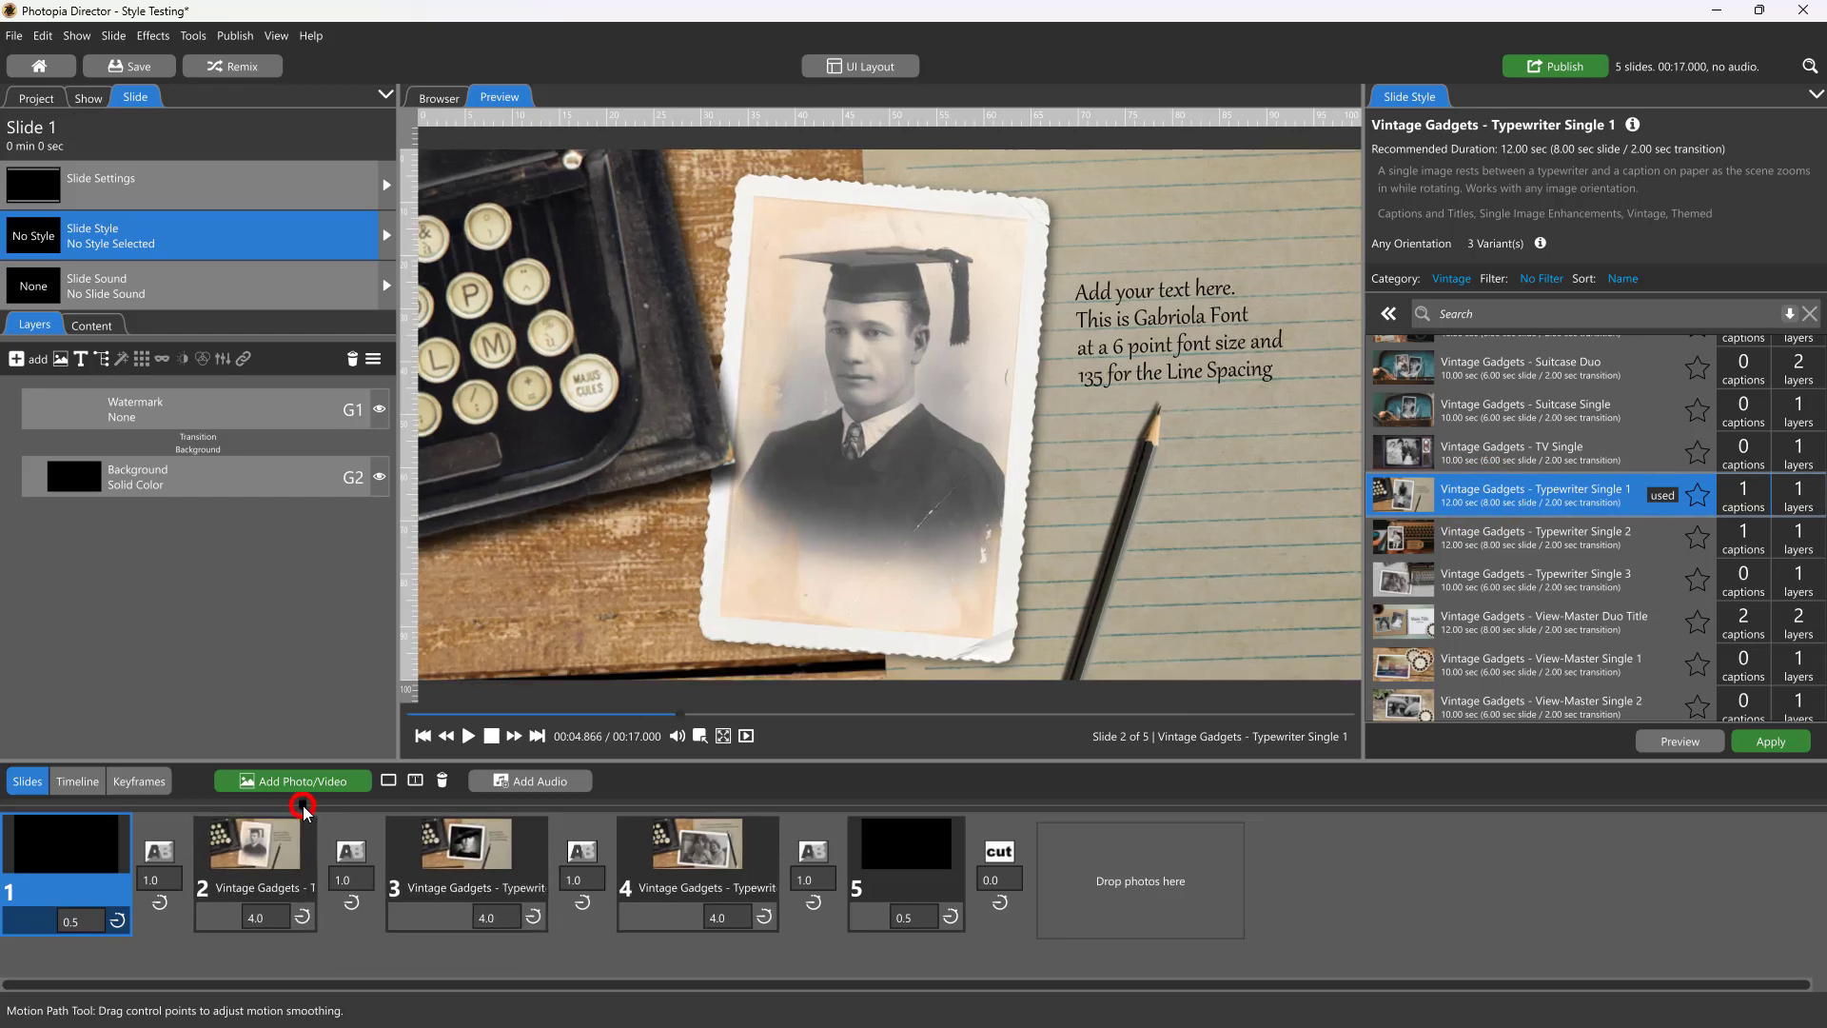
# - Preview typewriter slides 2–4, then give slide 6 the Vintage Gadgets - Watch Single 1 style
pyautogui.click(448, 842)
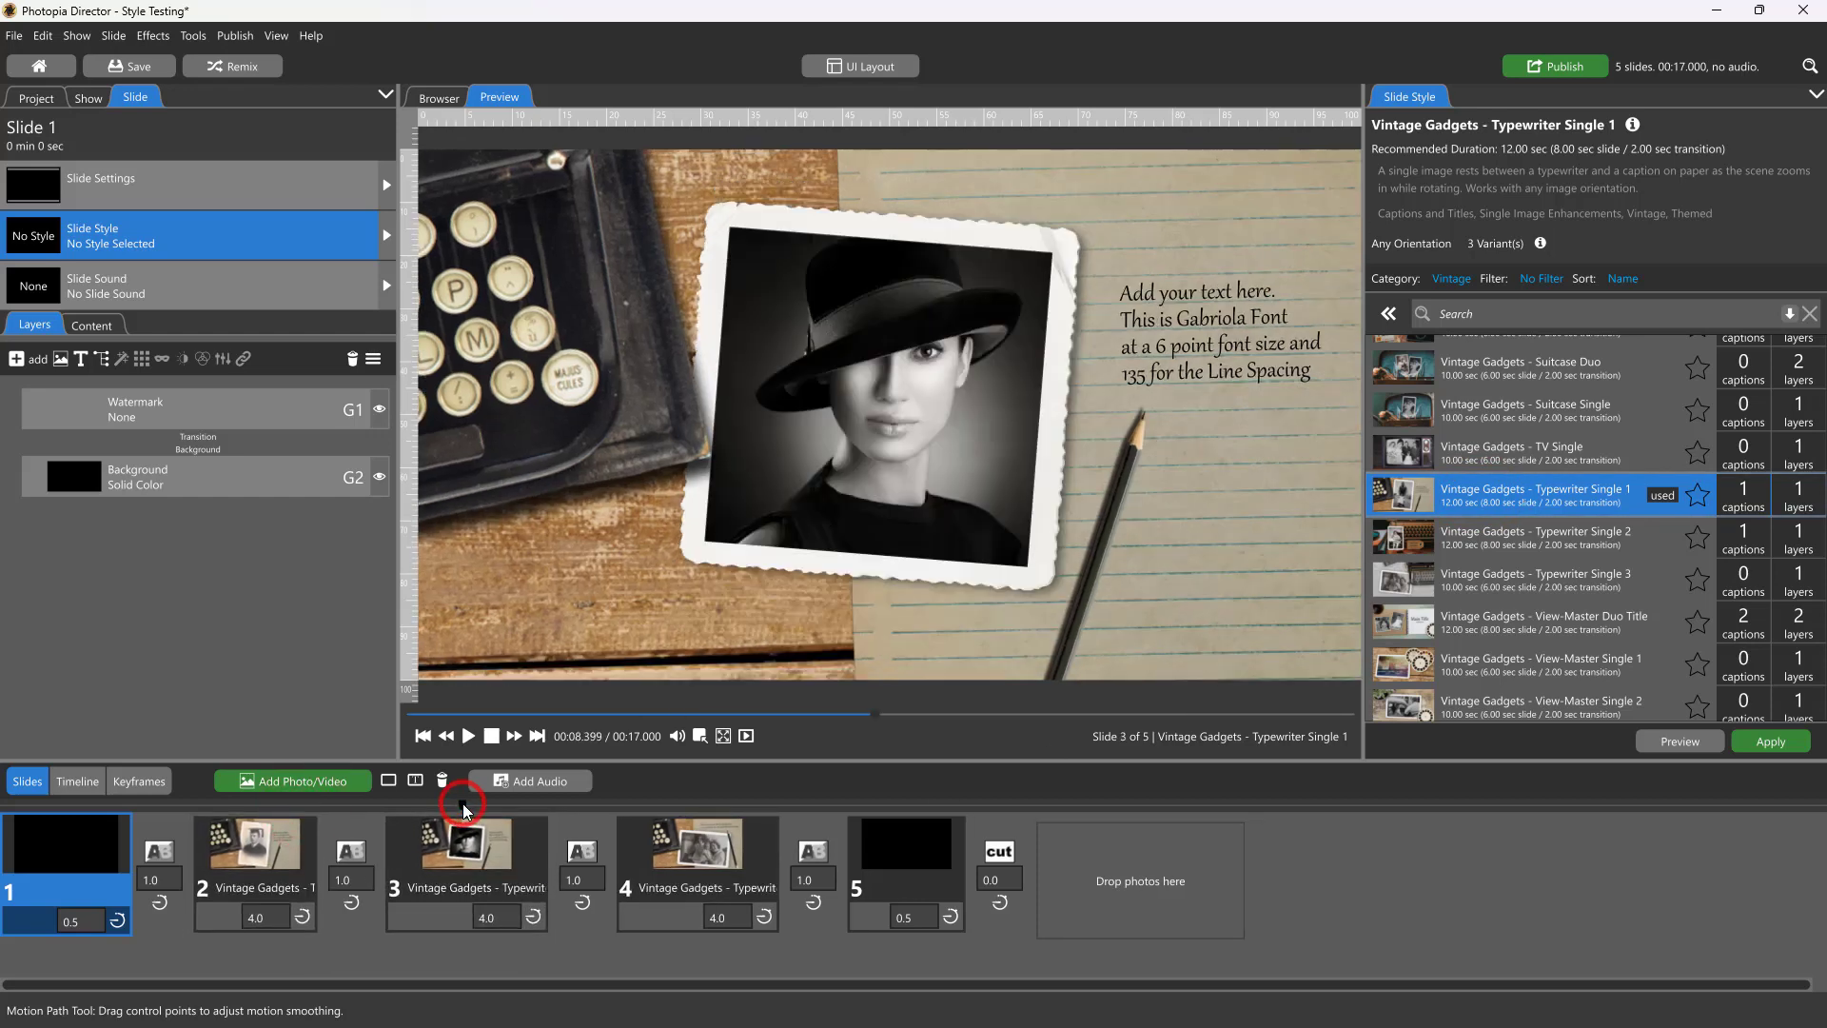
pyautogui.click(679, 807)
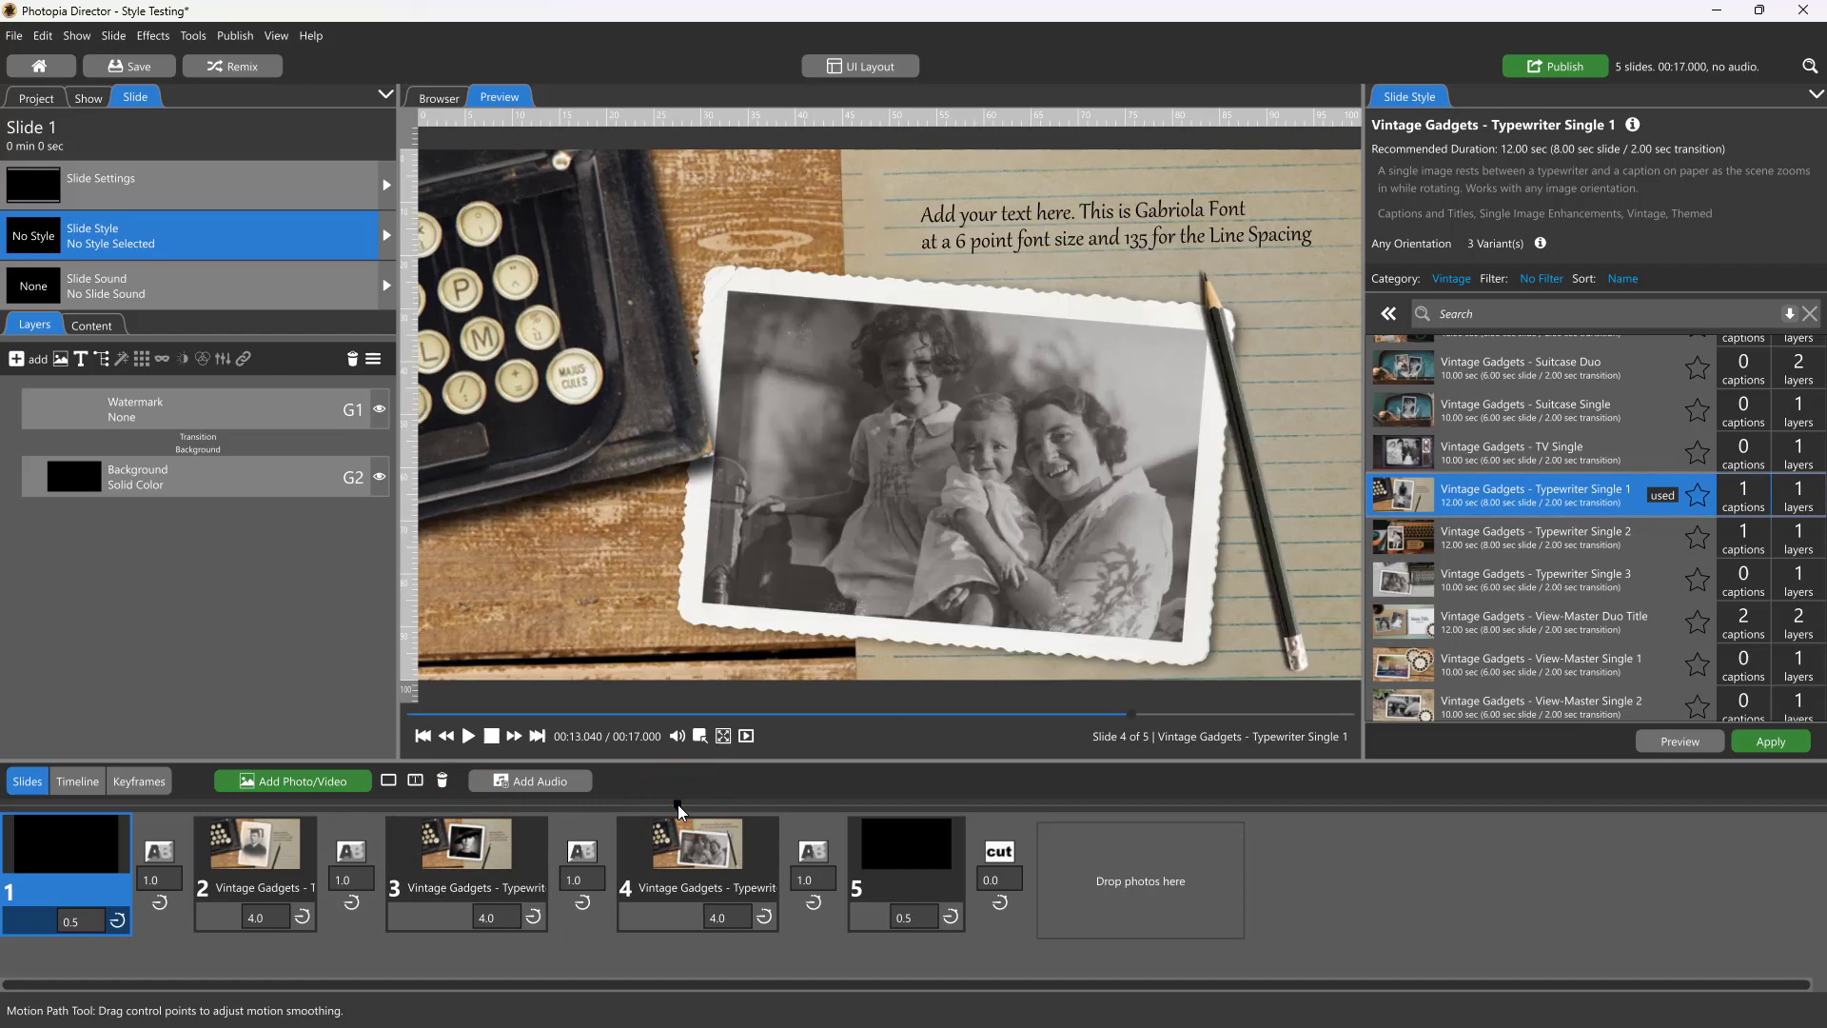
pyautogui.click(284, 814)
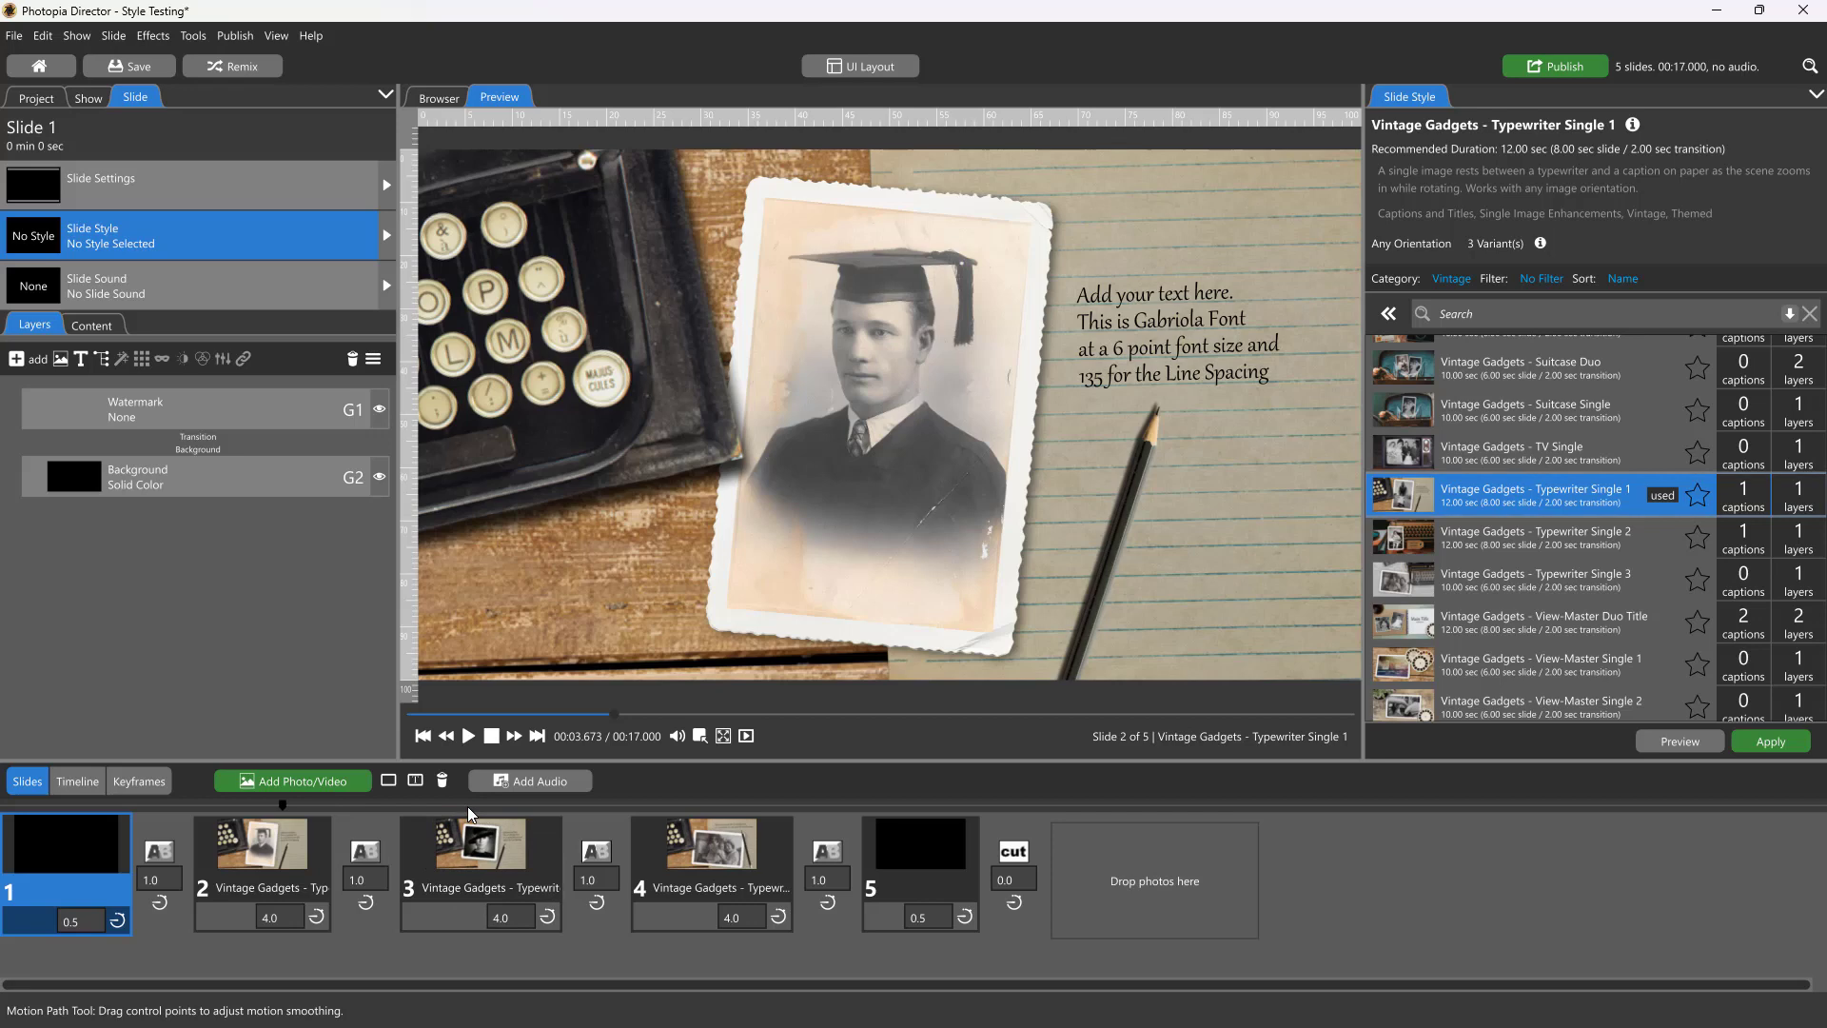
pyautogui.click(468, 812)
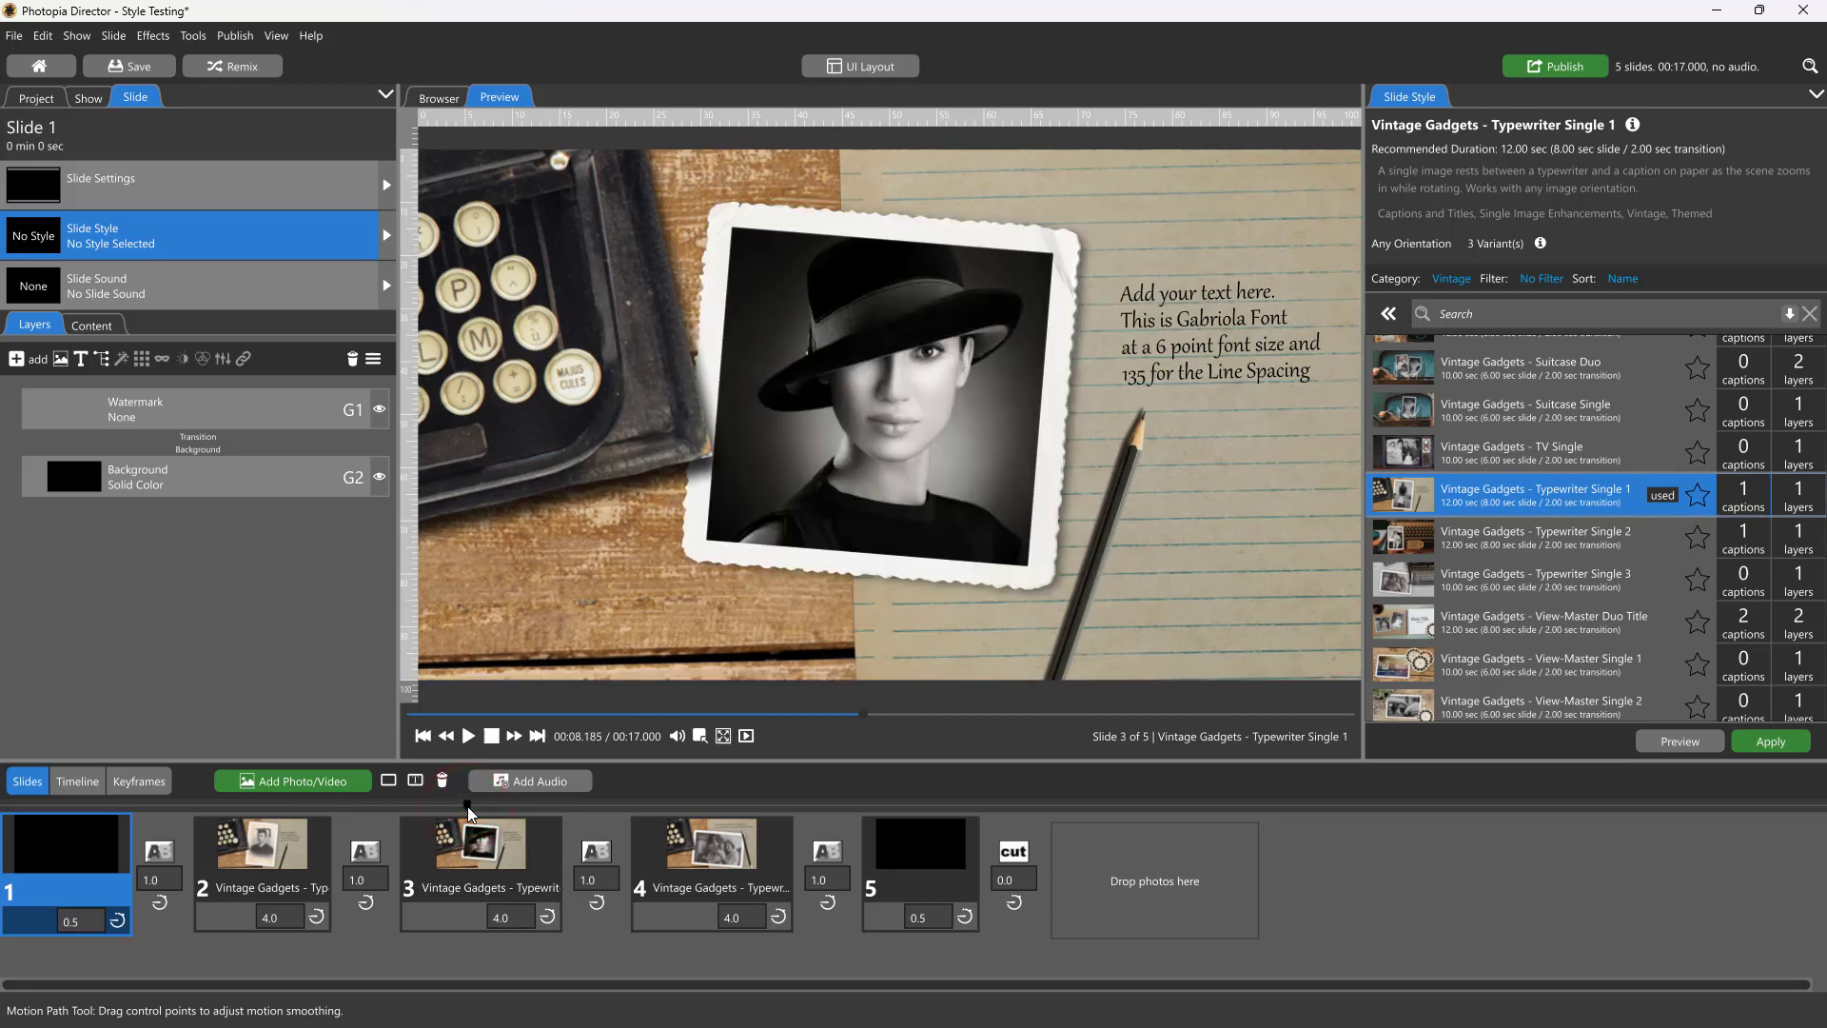
pyautogui.click(684, 810)
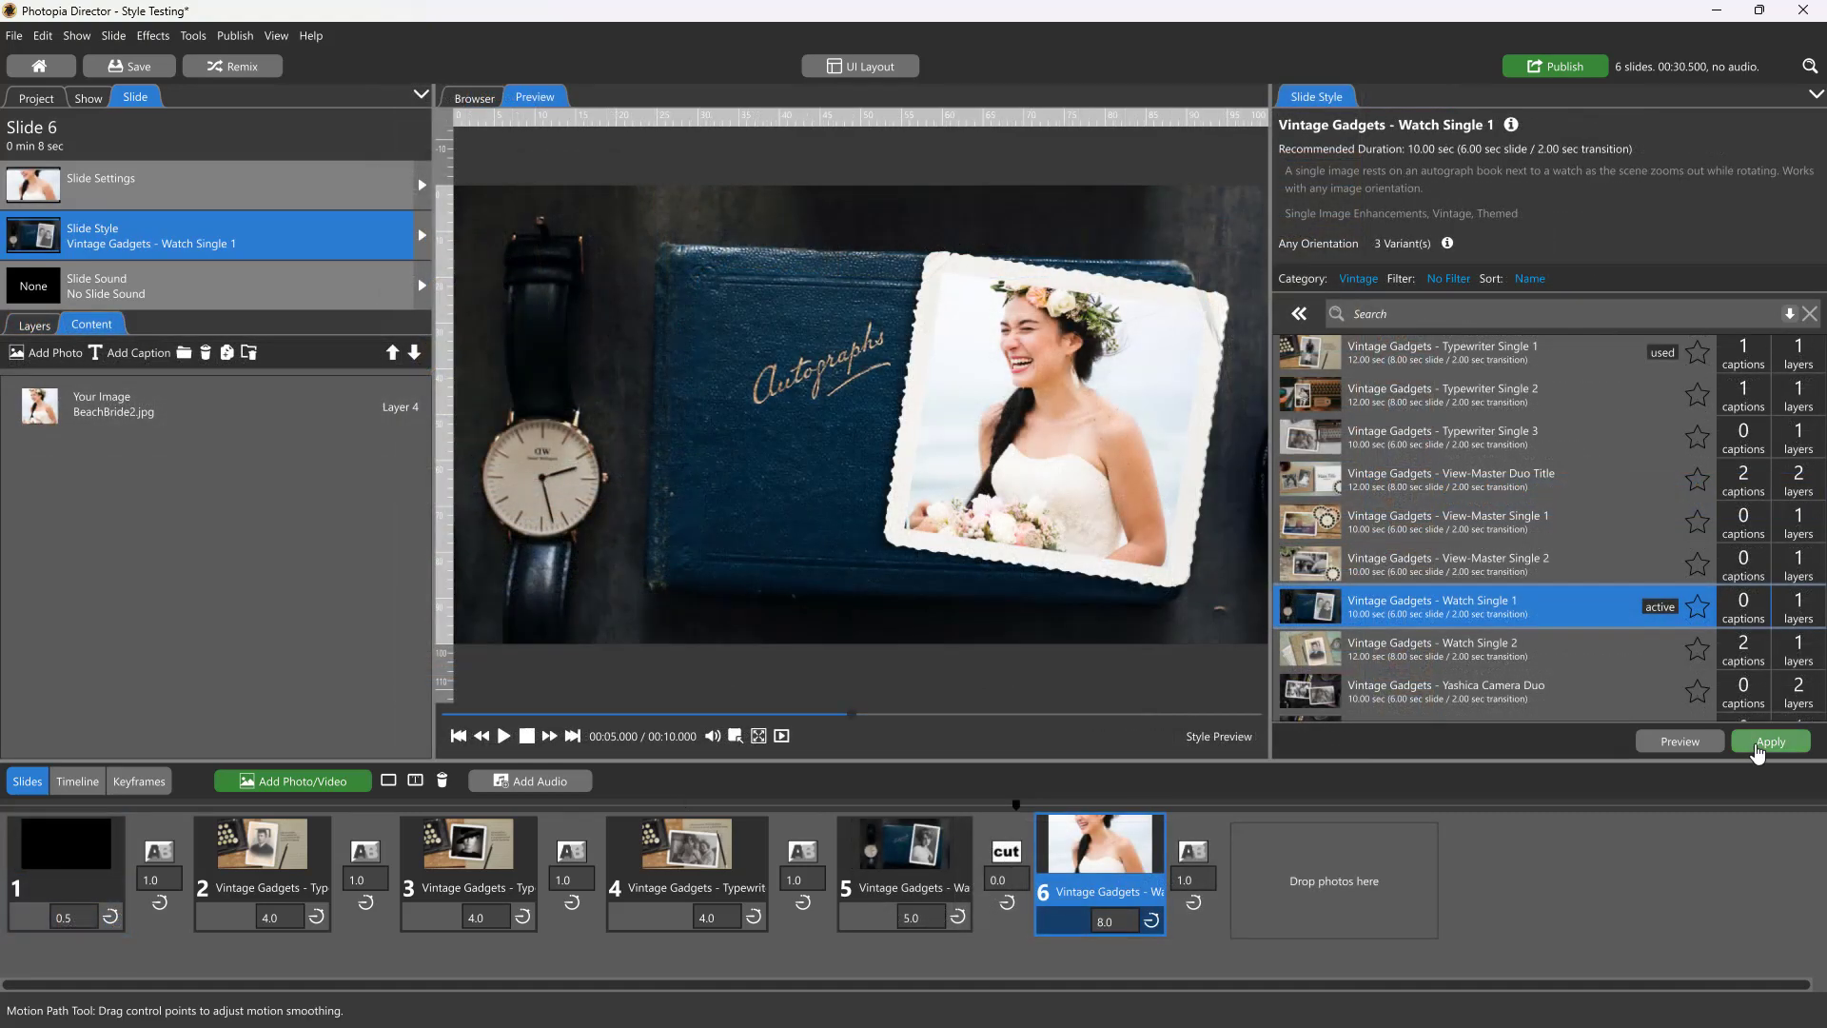
pyautogui.click(1767, 741)
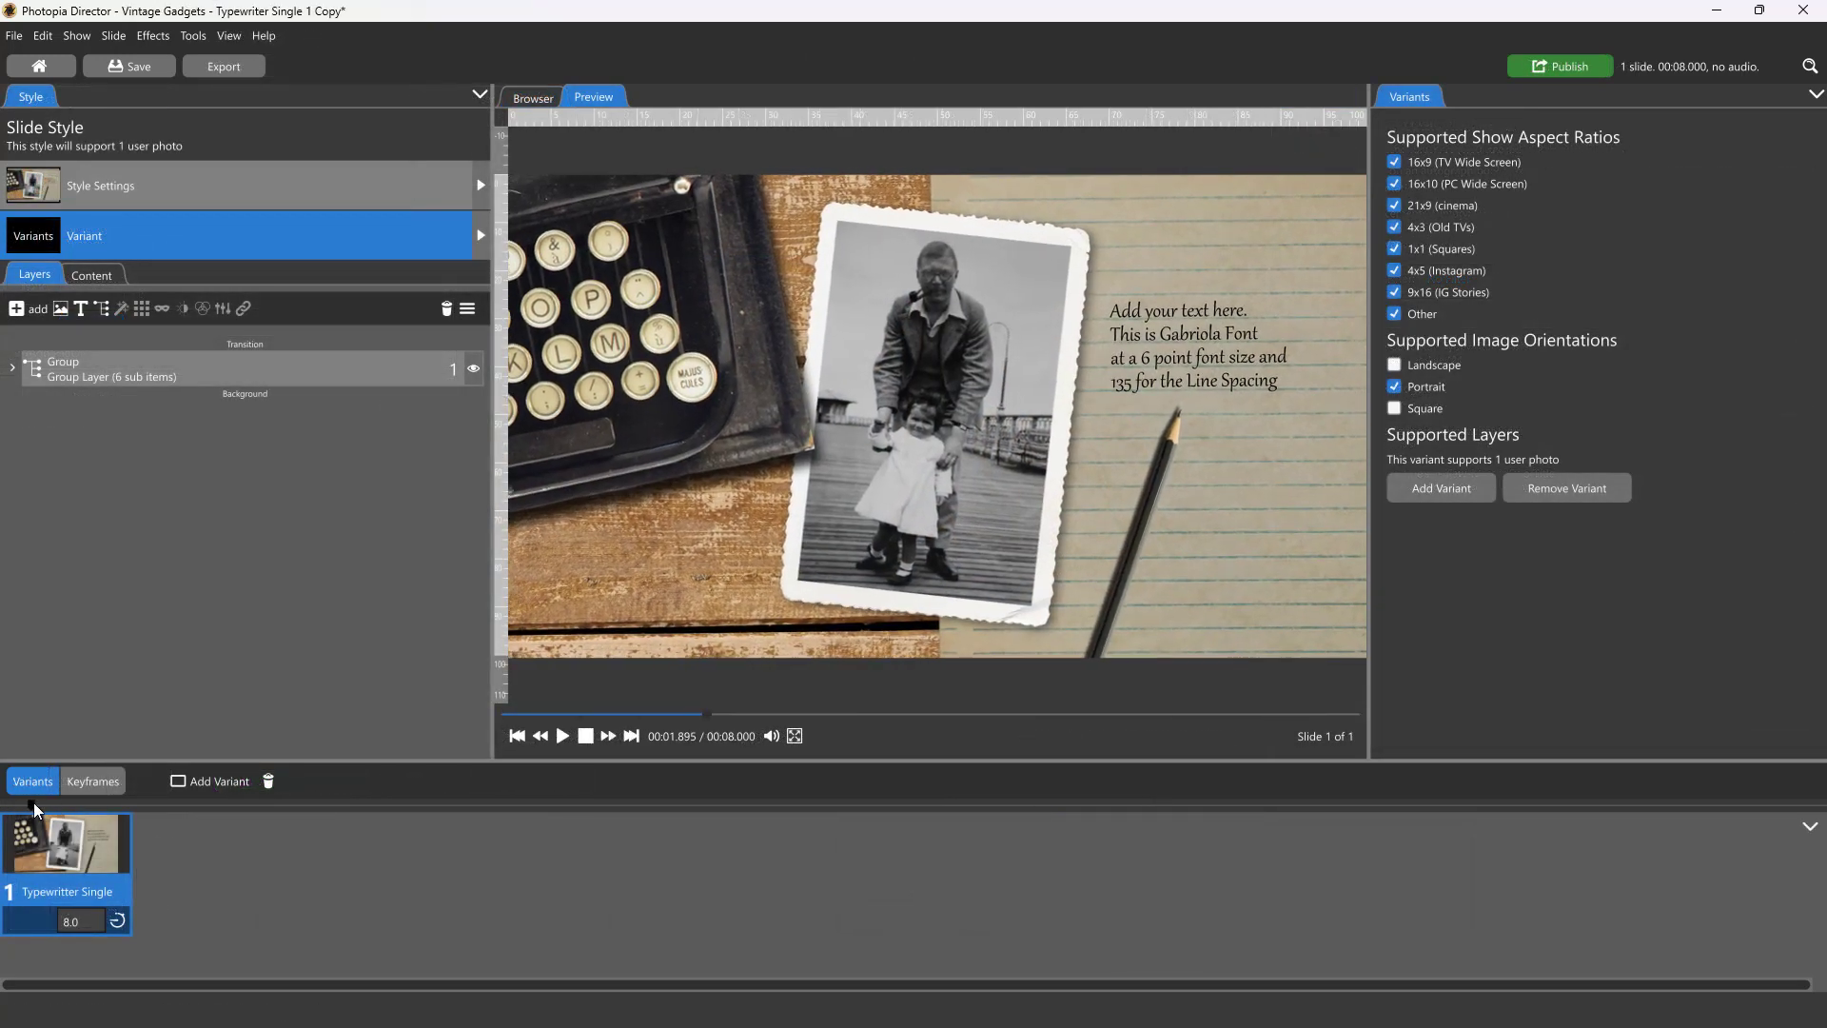
# - Expand the style's Group layer and remove its animated position and zoom entries
pyautogui.click(34, 780)
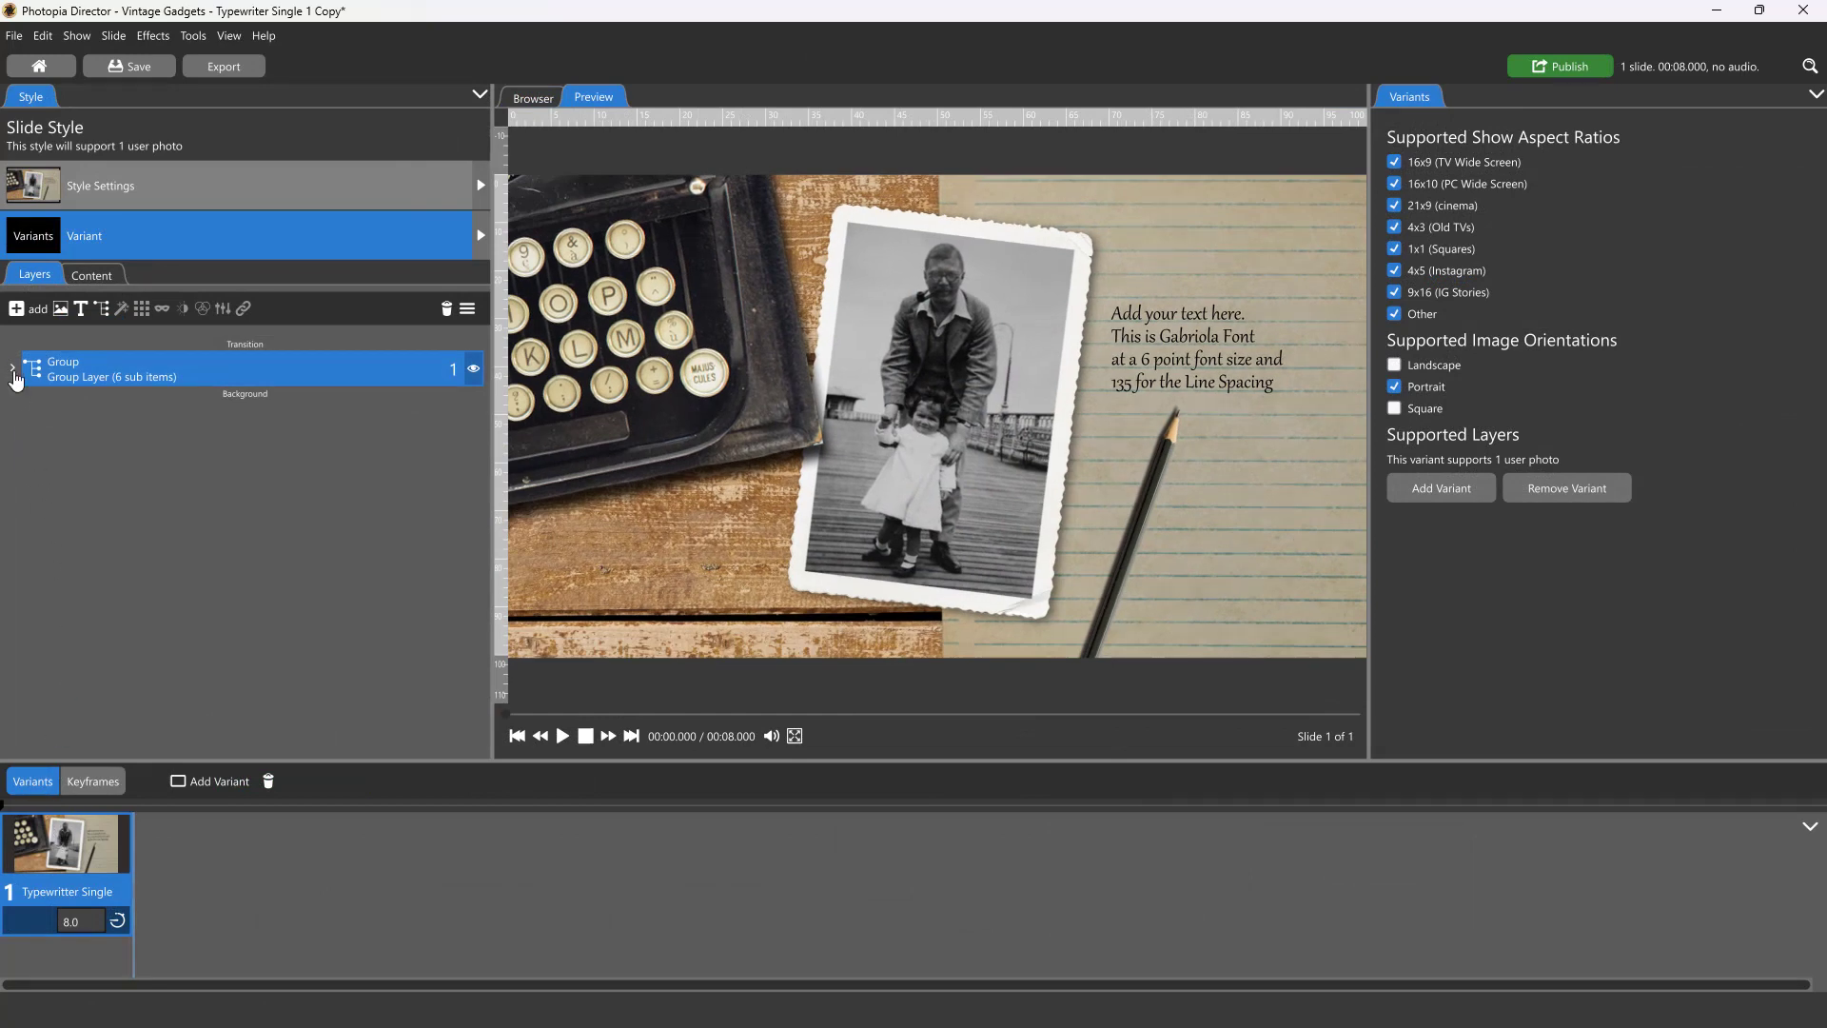
pyautogui.click(16, 368)
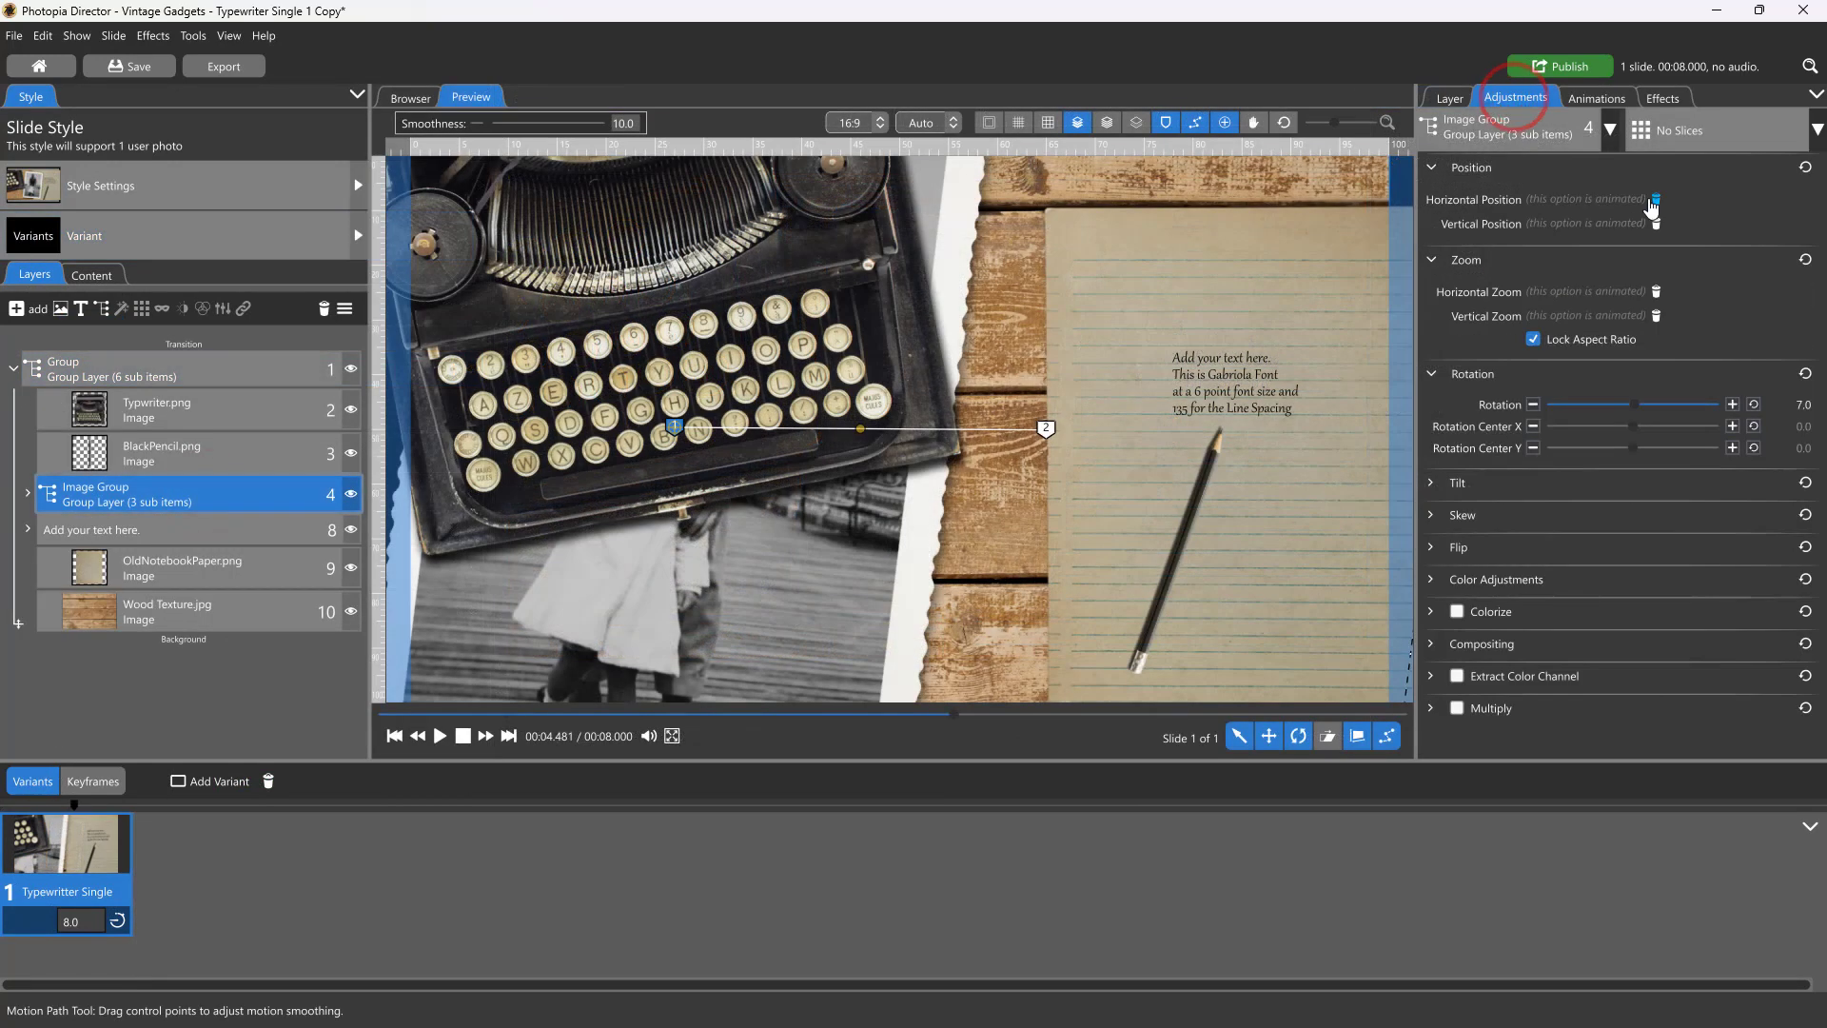
pyautogui.click(1655, 200)
pyautogui.click(1656, 291)
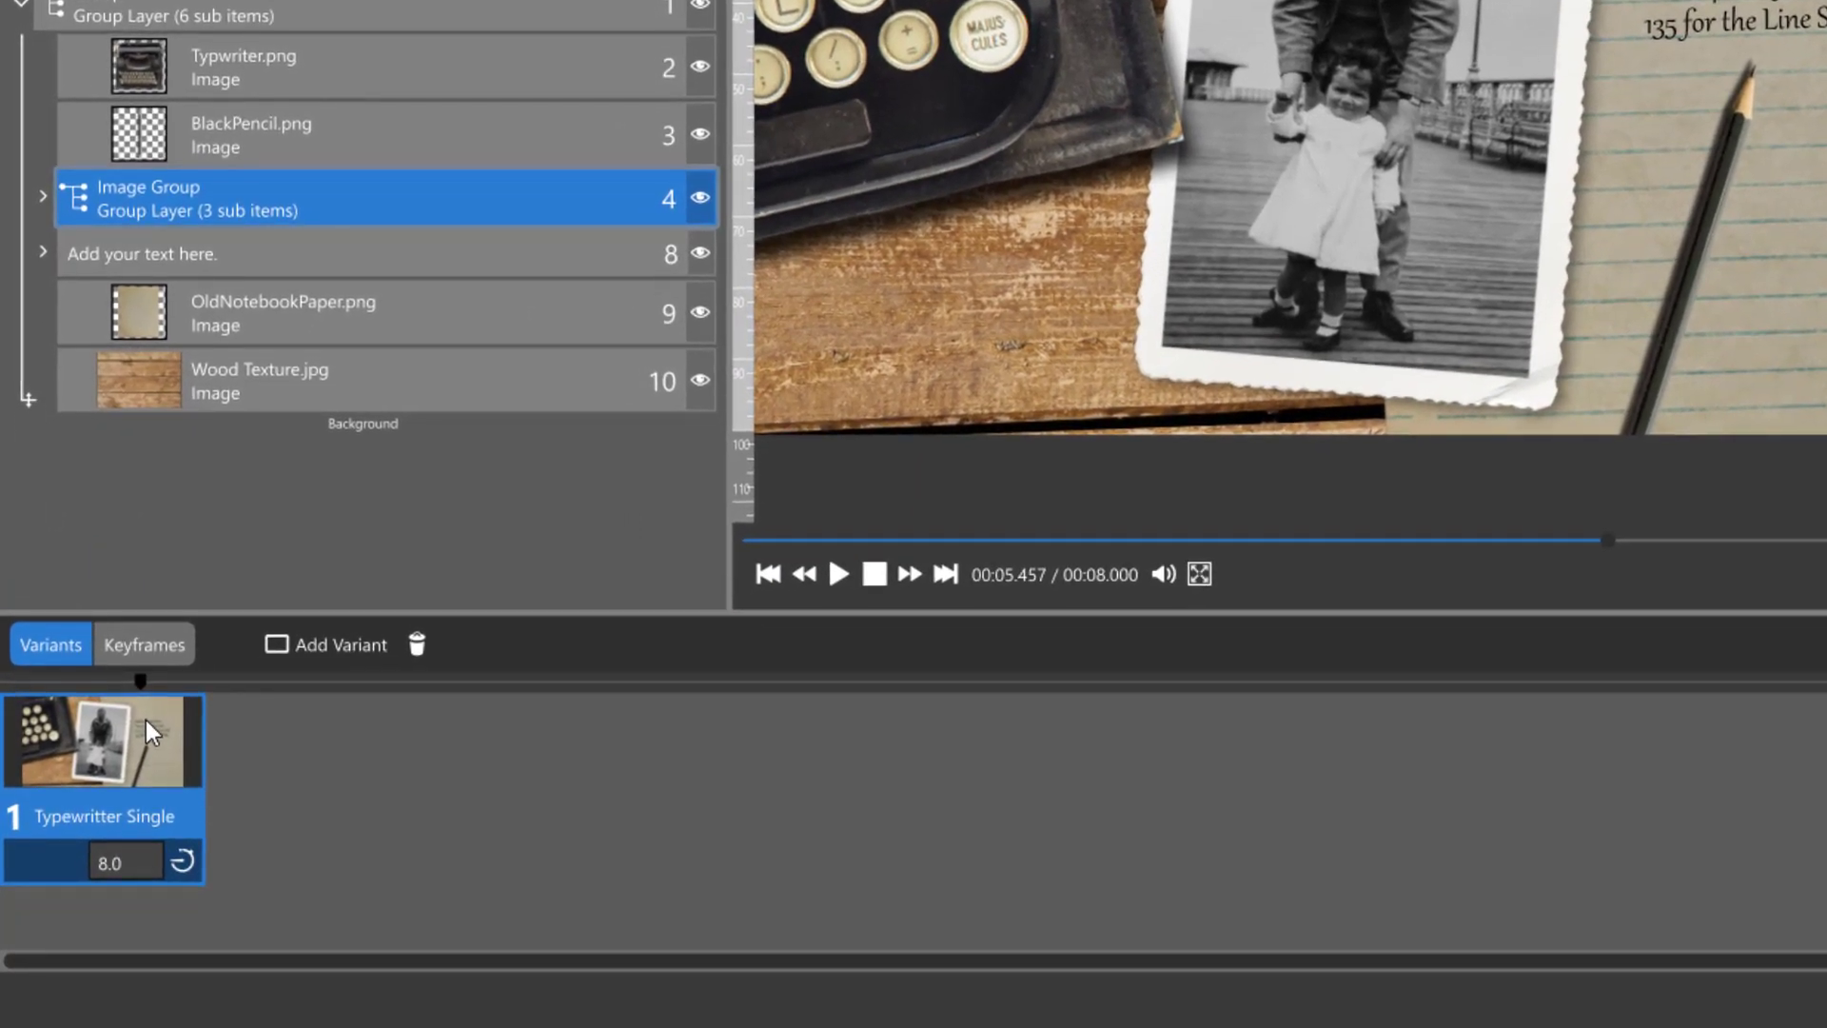
# - Add a Copy Current variant and move its caption above the photo
pyautogui.click(343, 643)
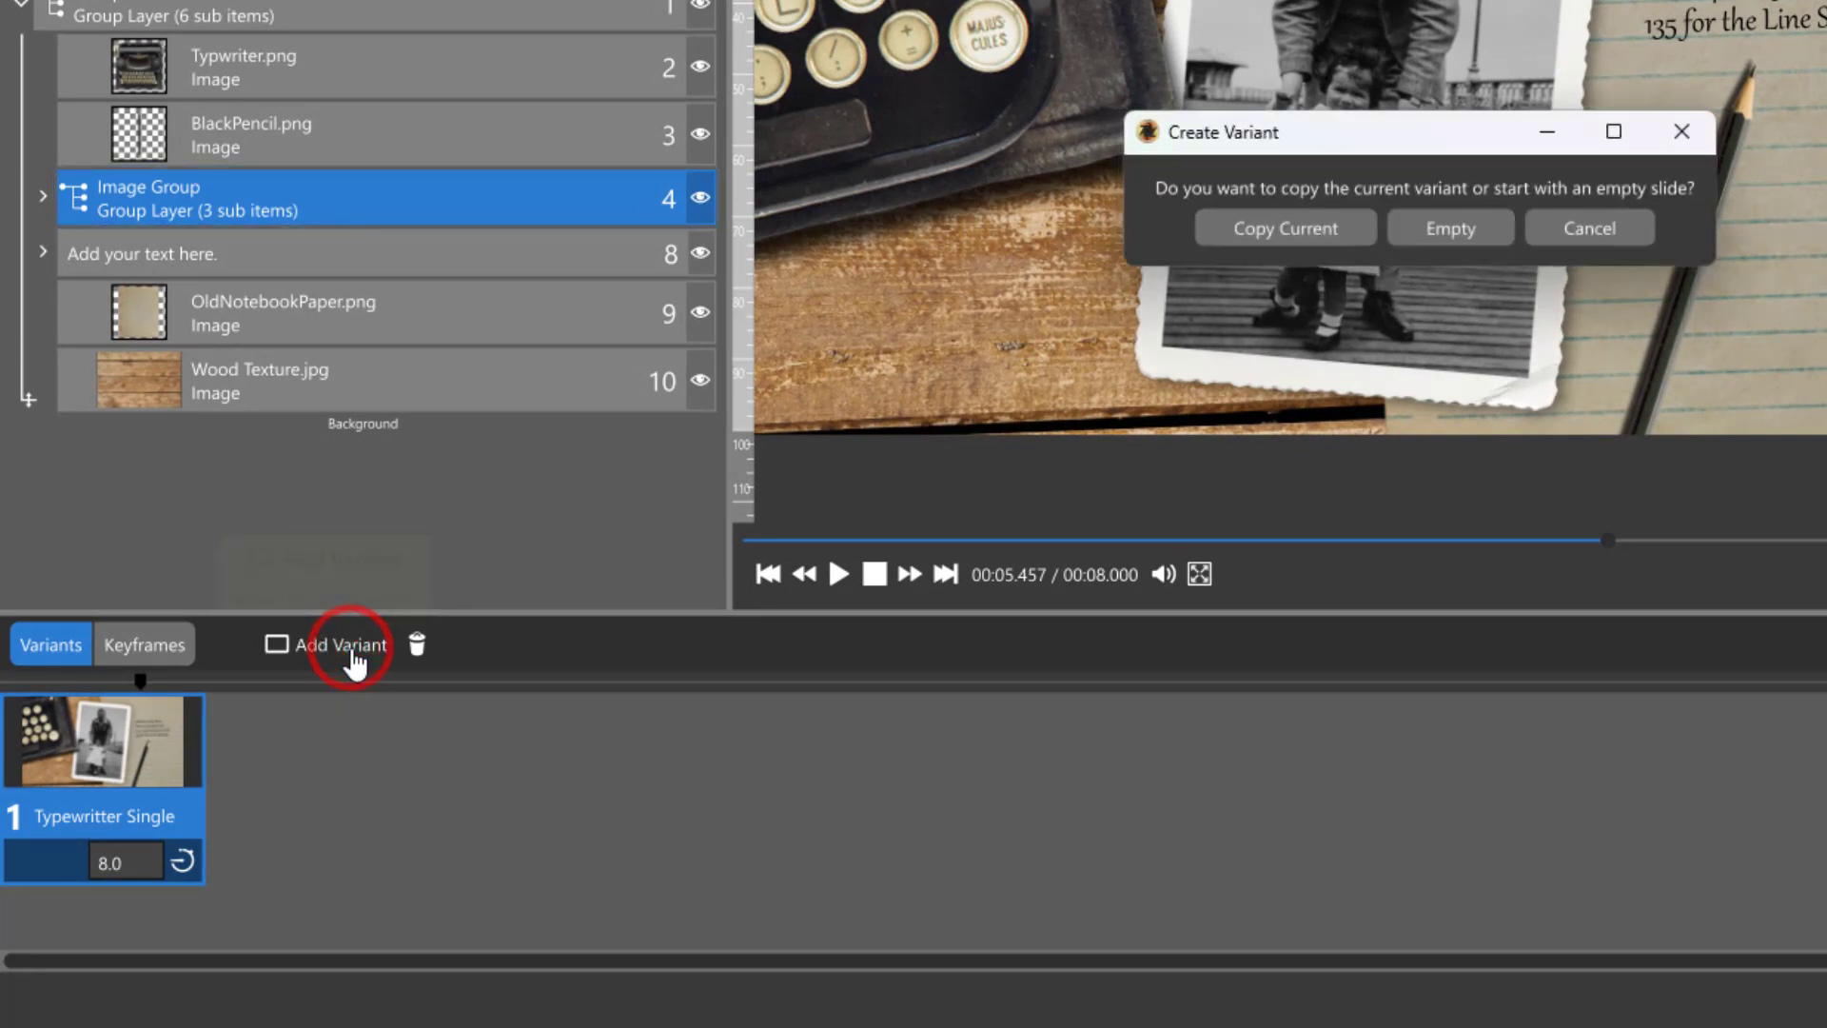
pyautogui.click(1274, 236)
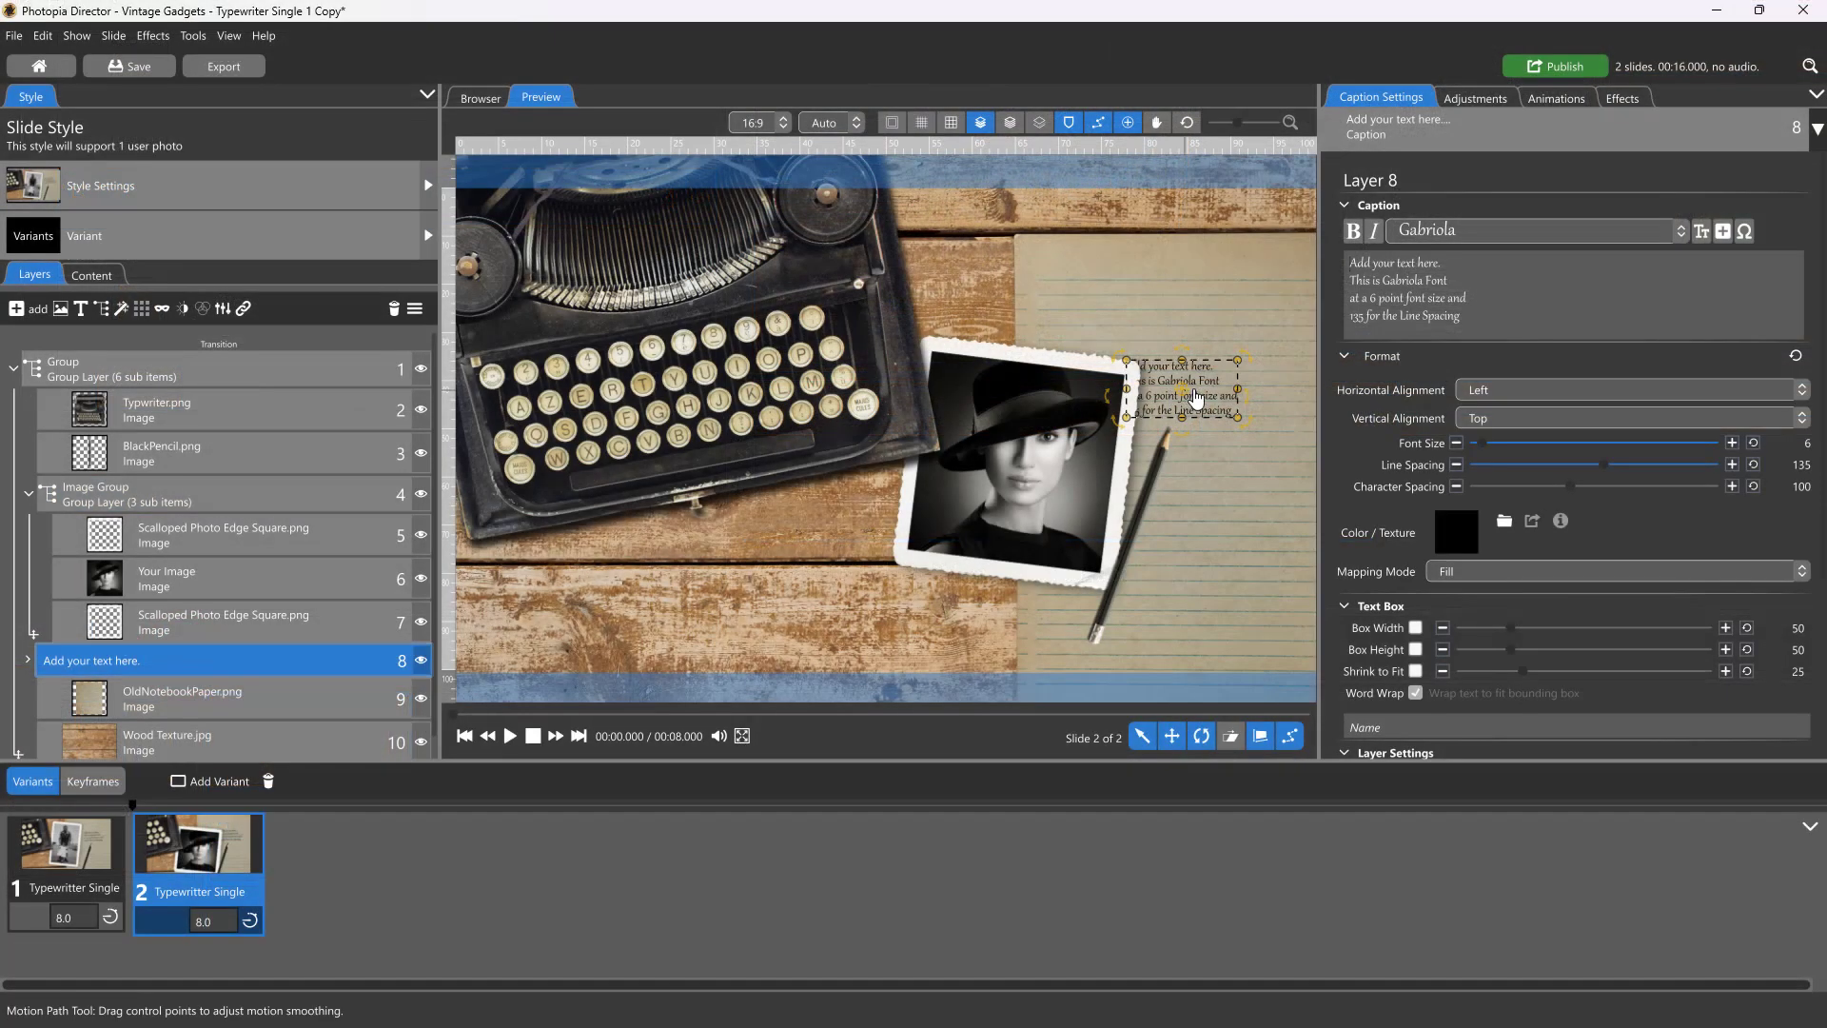
pyautogui.moveTo(1197, 406); pyautogui.dragTo(1184, 325)
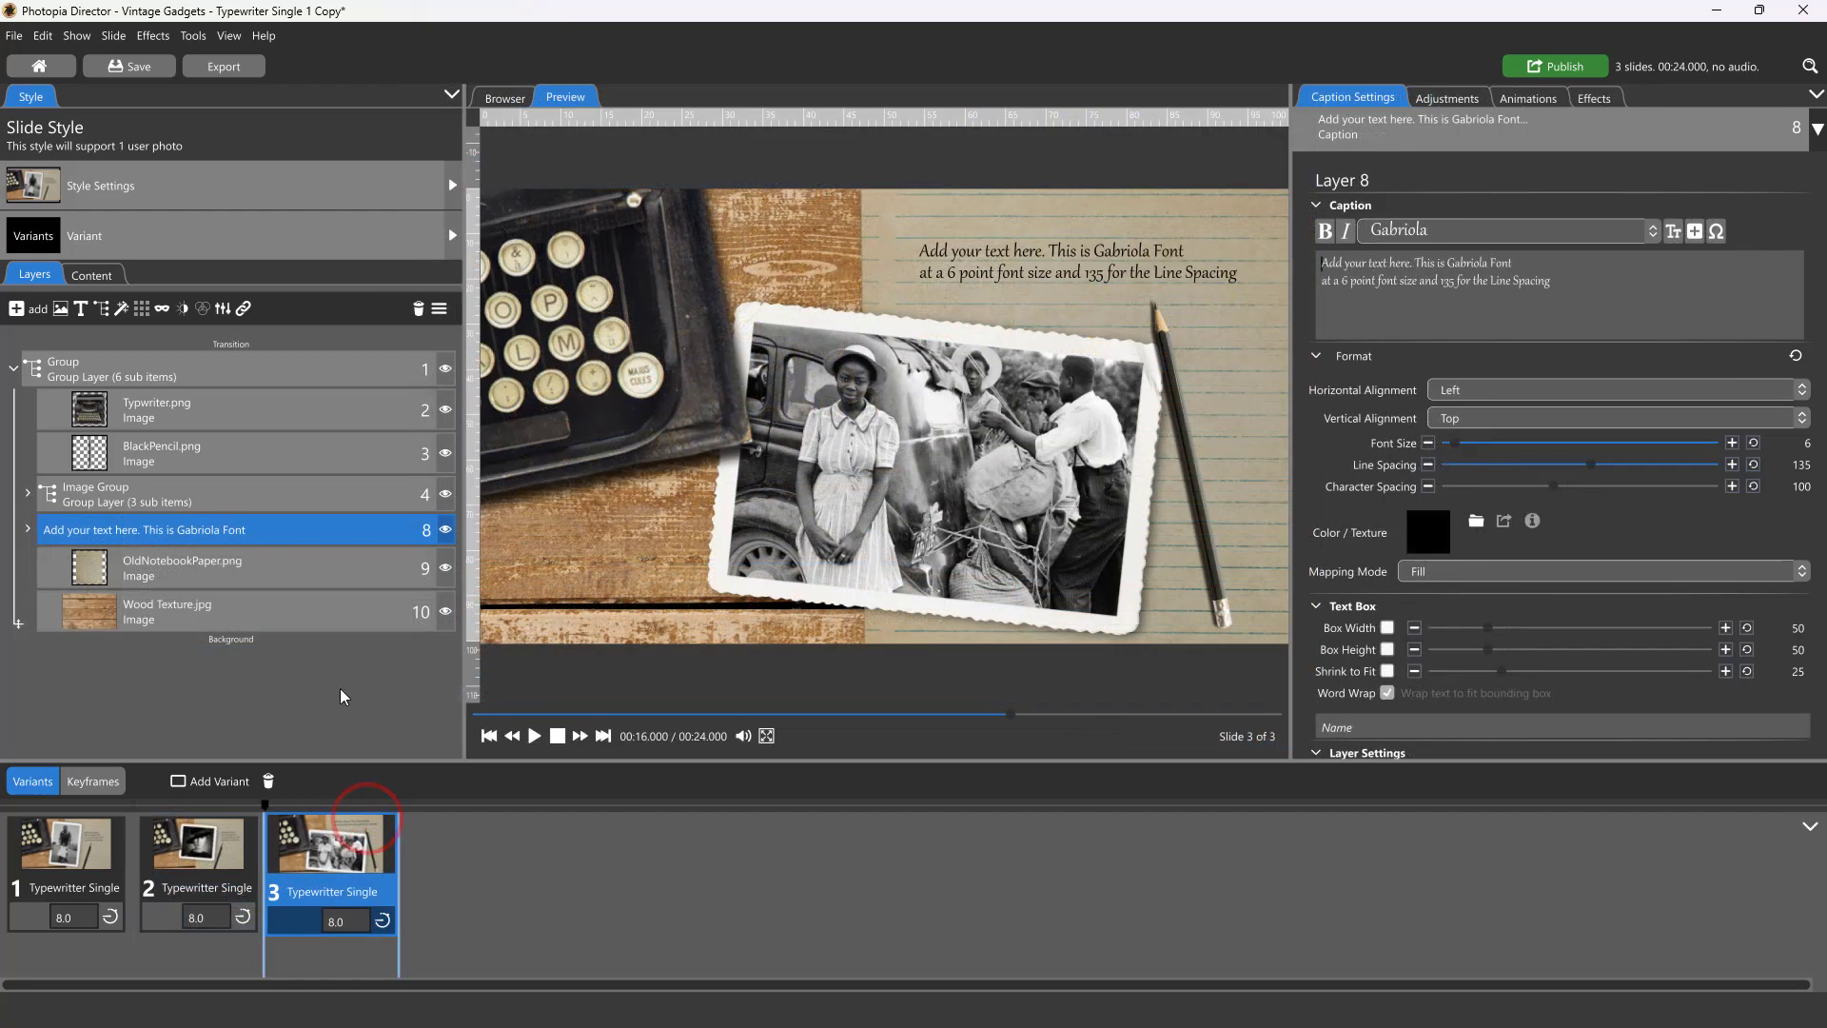
# - Check the variant's supported orientations and review the square and portrait variants
pyautogui.click(178, 240)
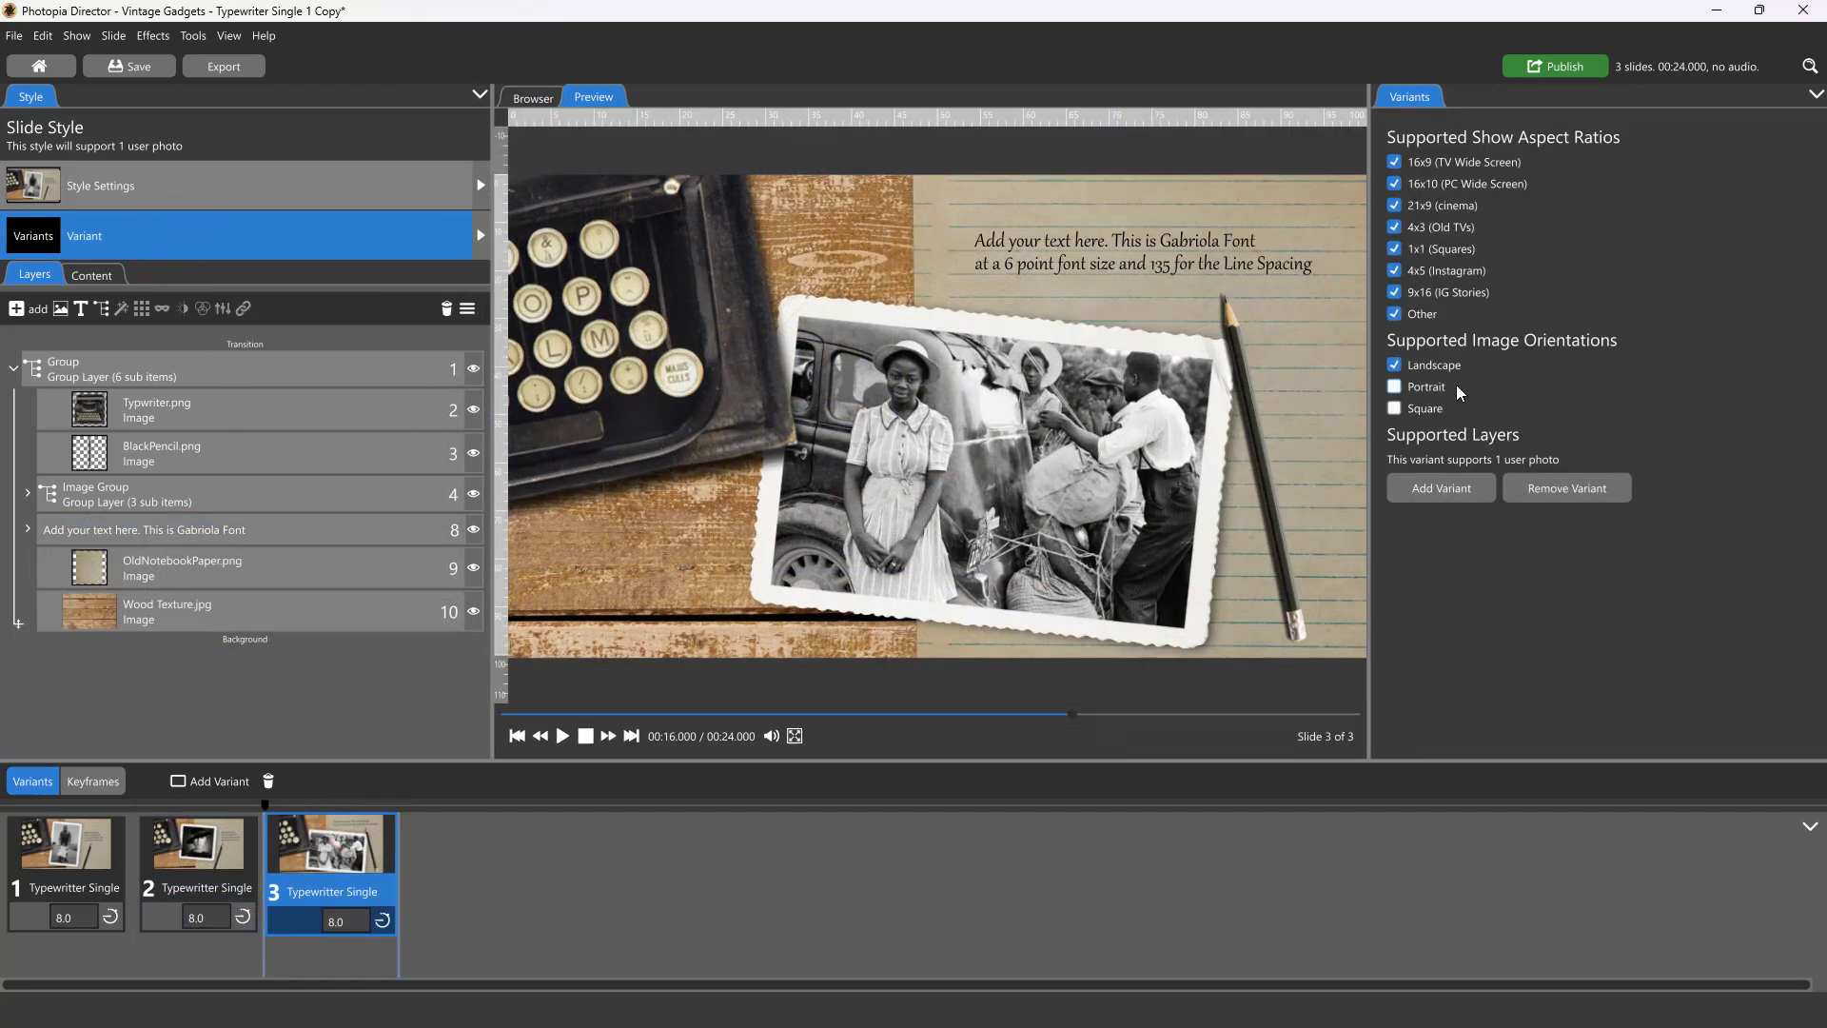
pyautogui.click(224, 840)
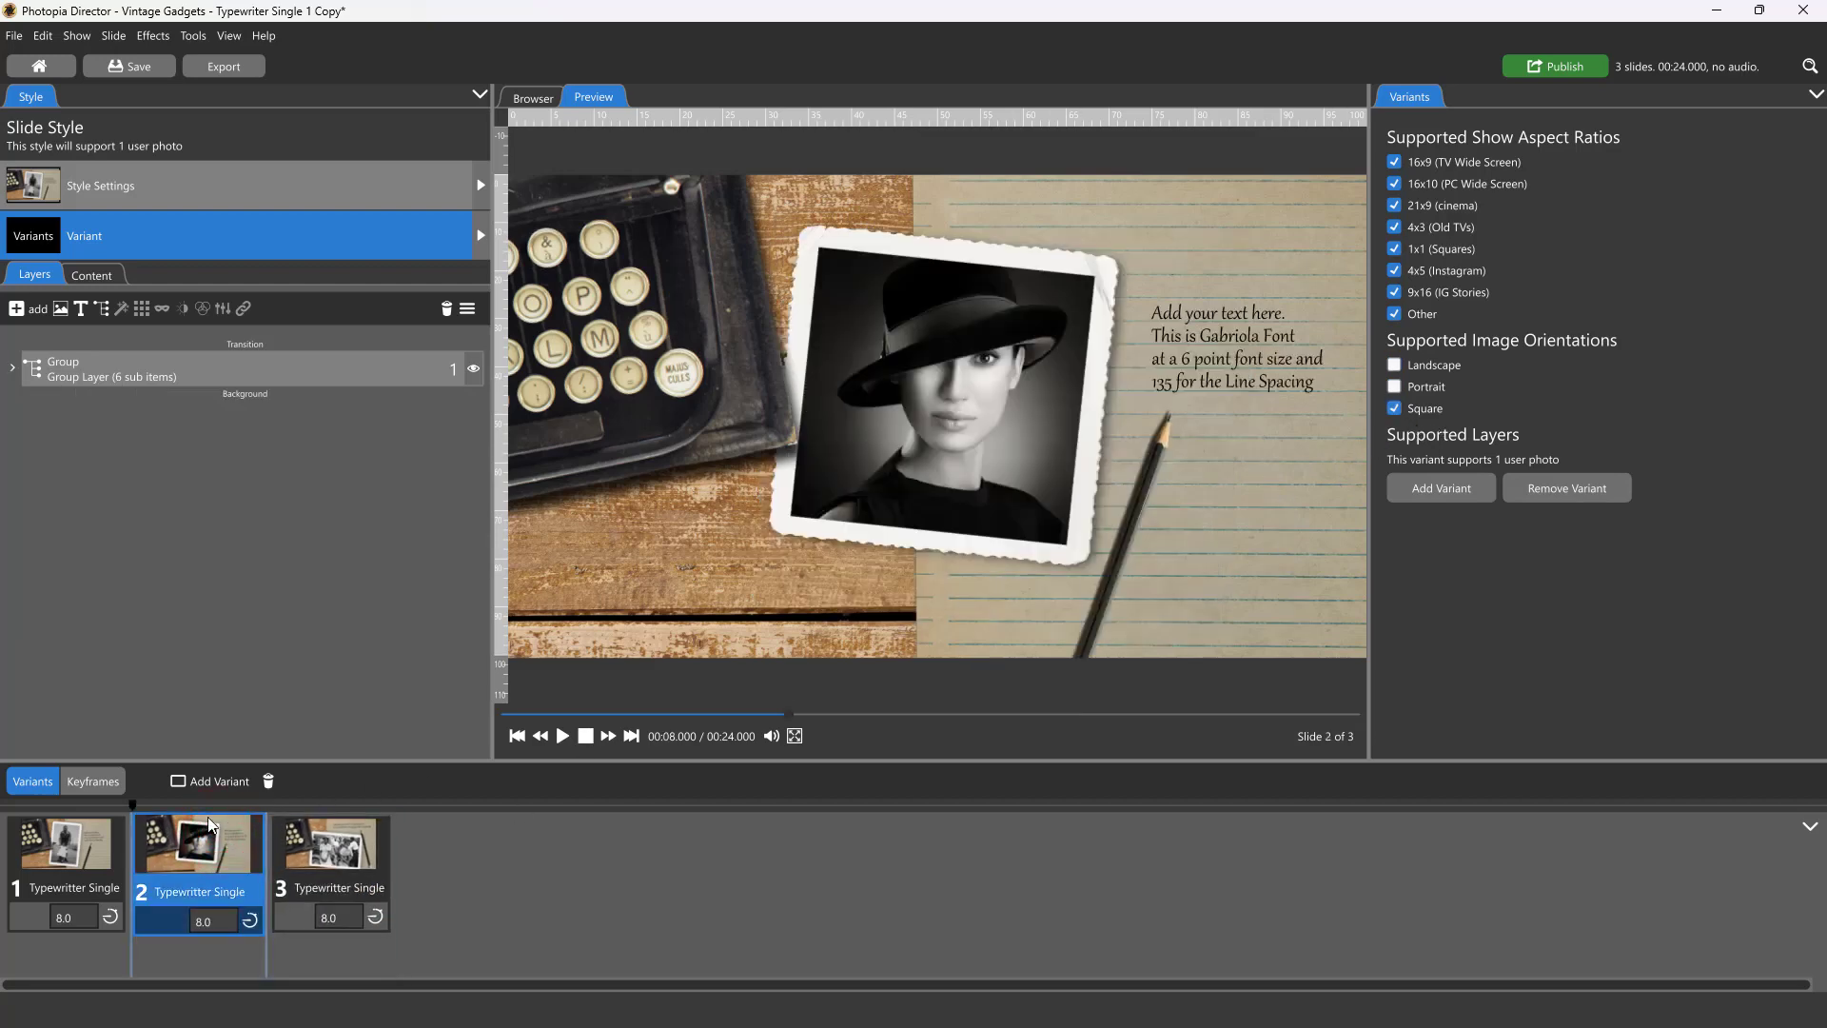
pyautogui.click(68, 842)
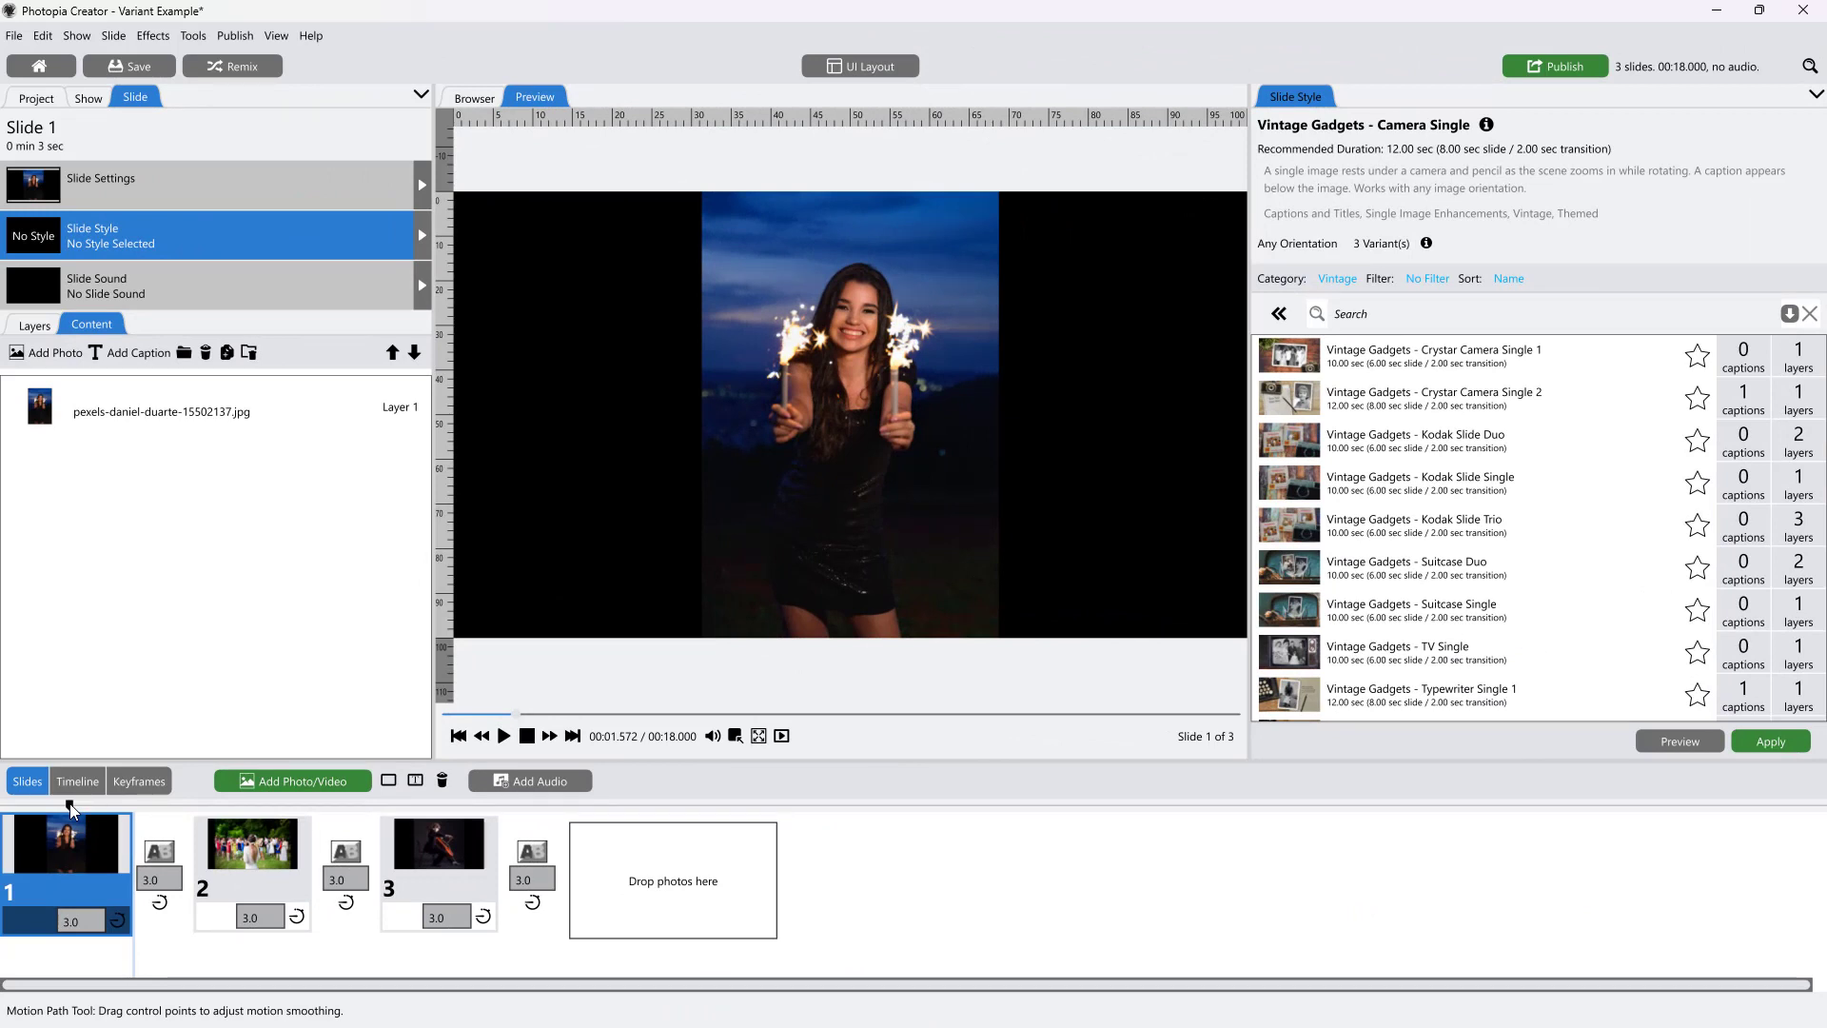
# - Preview Vintage Gadgets - Typewriter Single 1 and apply it to slides 1, 2 and 3
pyautogui.click(1453, 697)
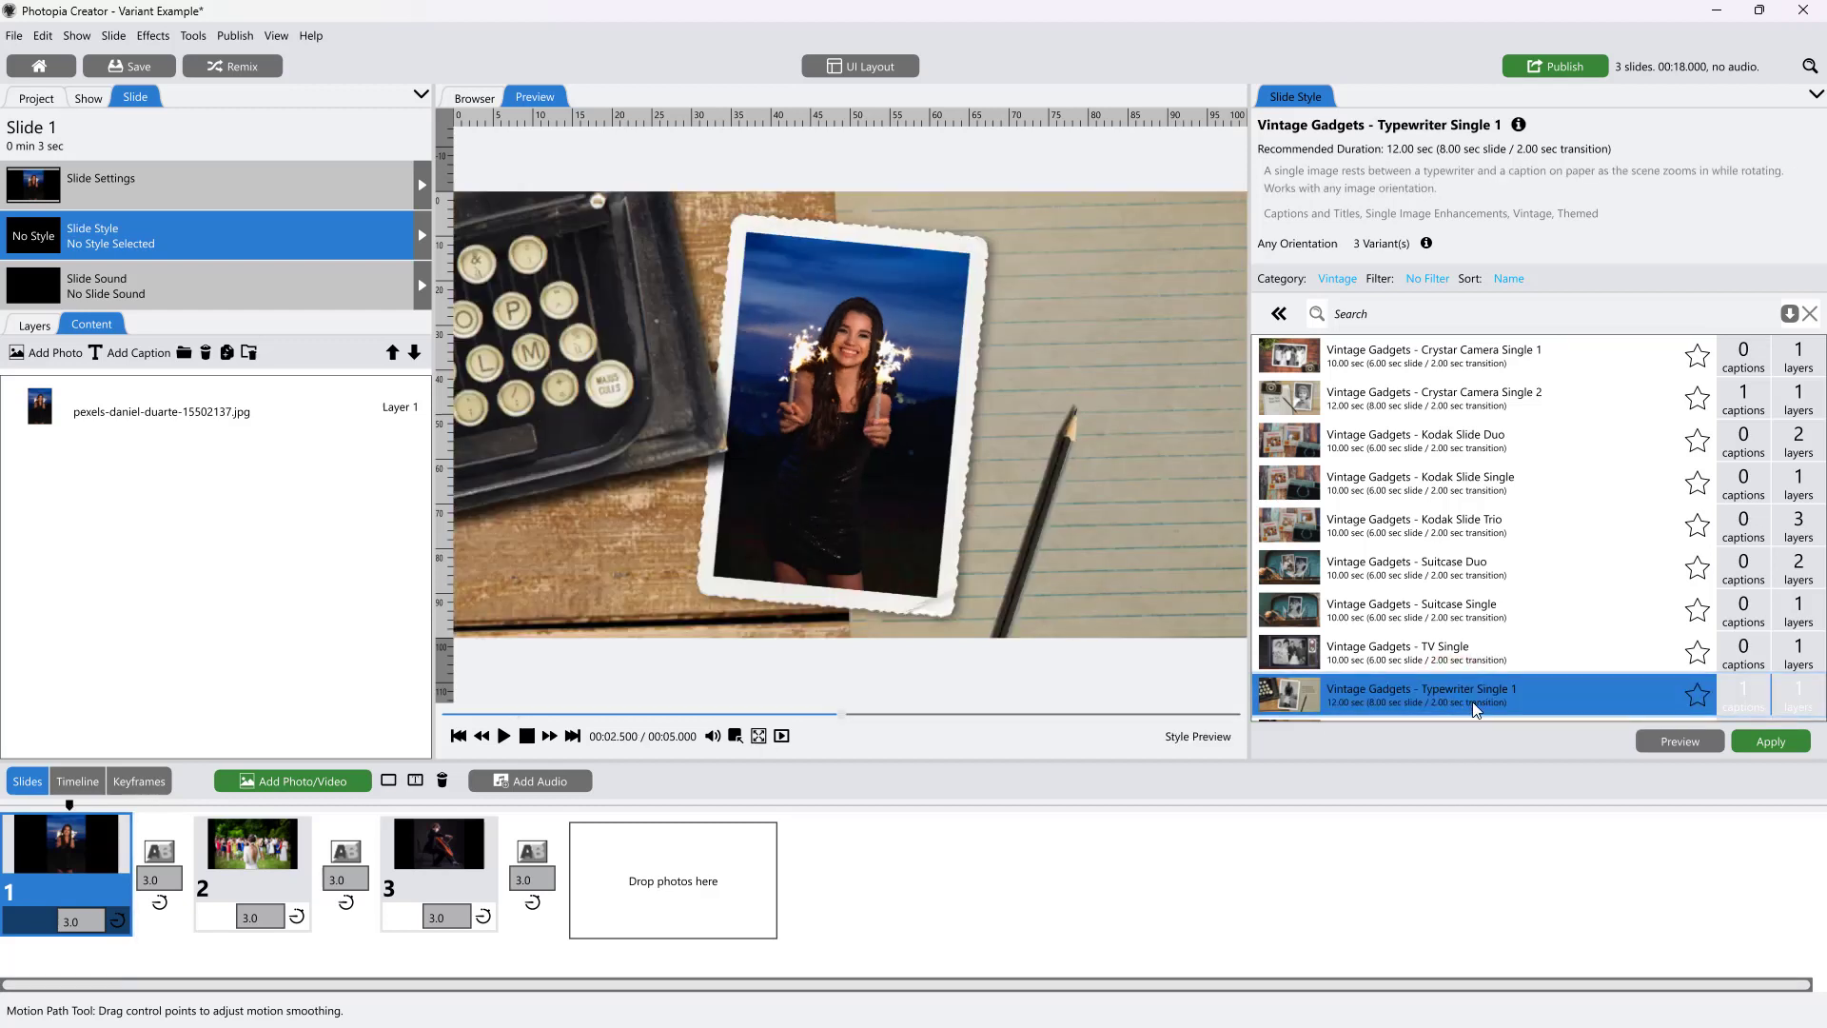
pyautogui.click(1753, 742)
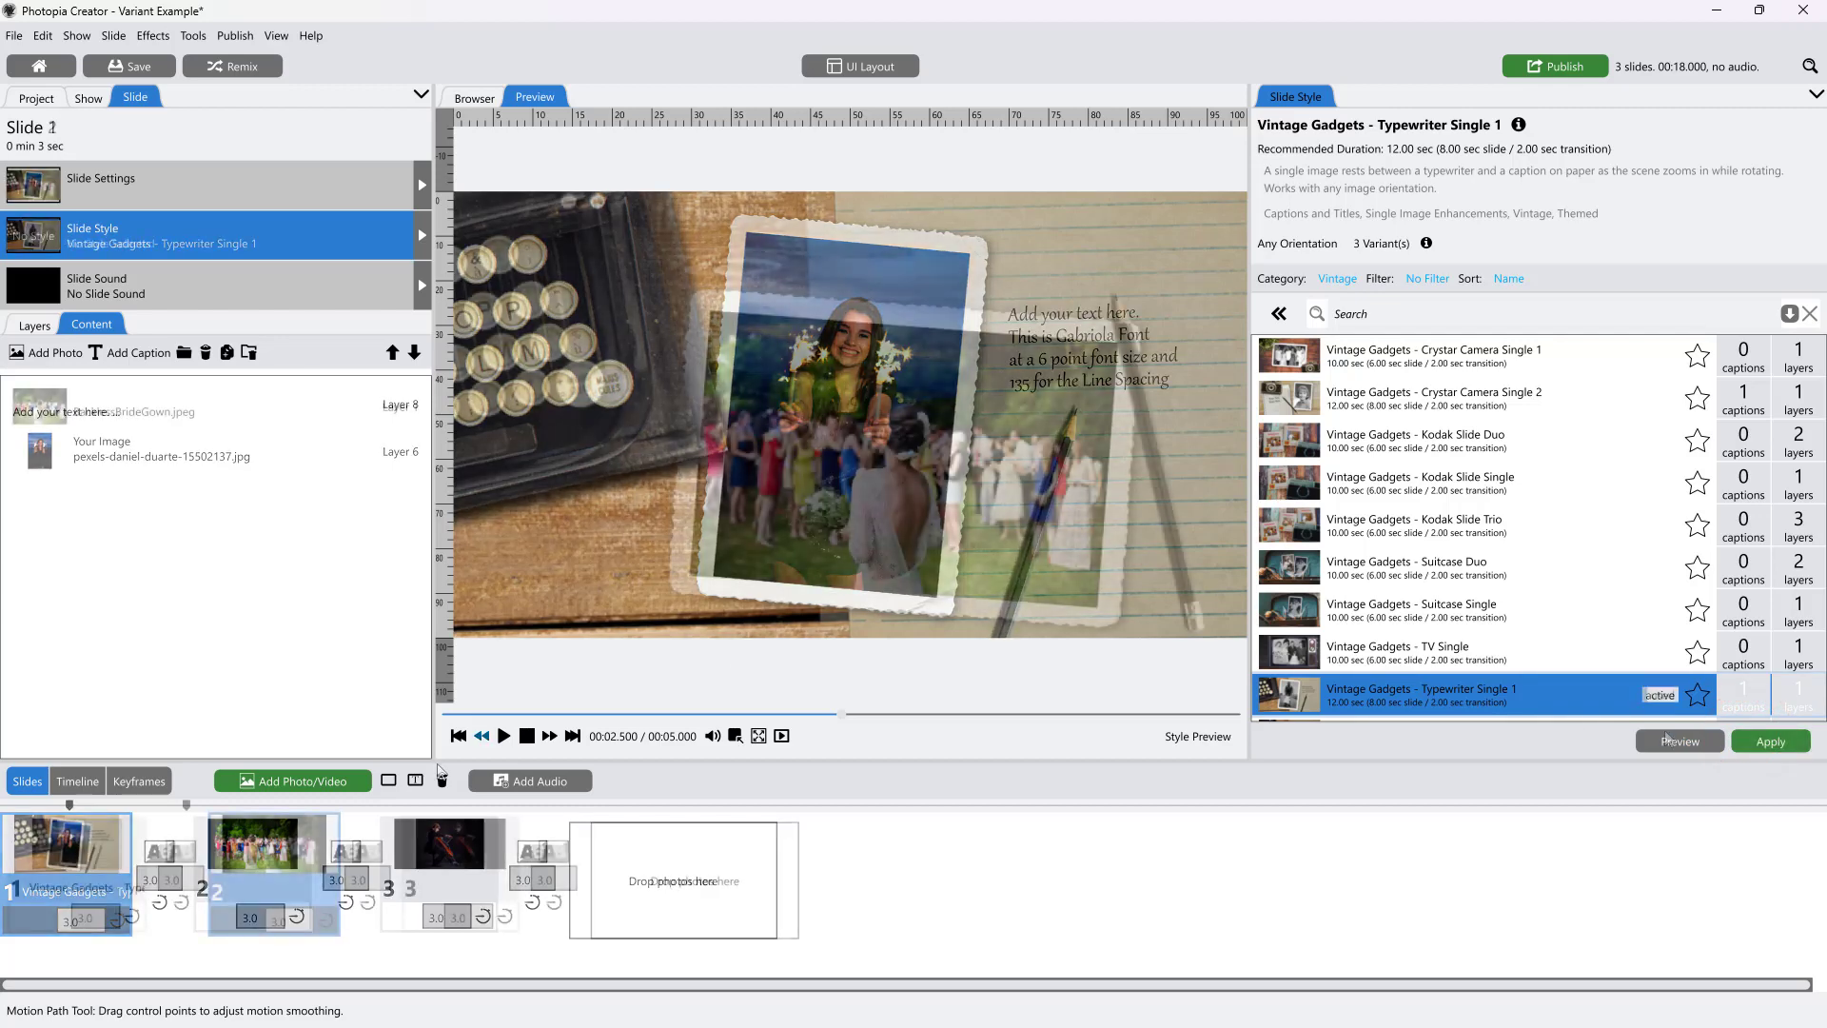
pyautogui.click(1770, 743)
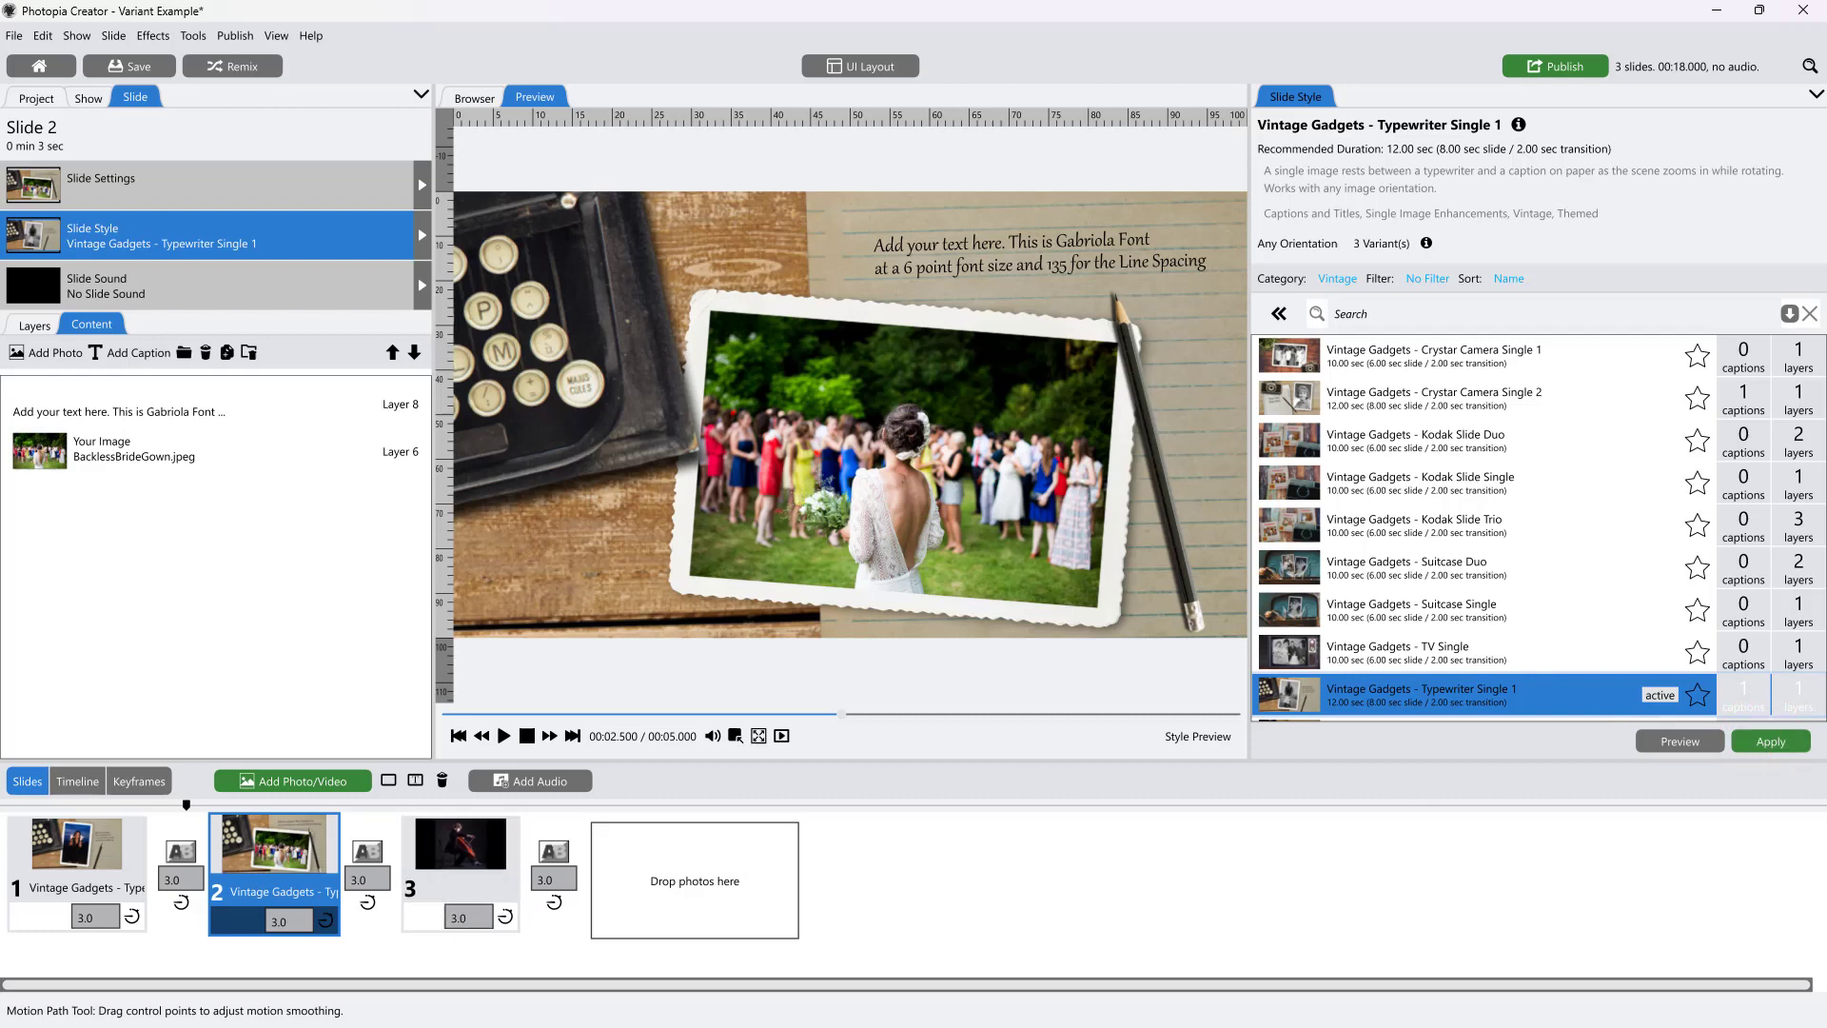
pyautogui.click(1771, 743)
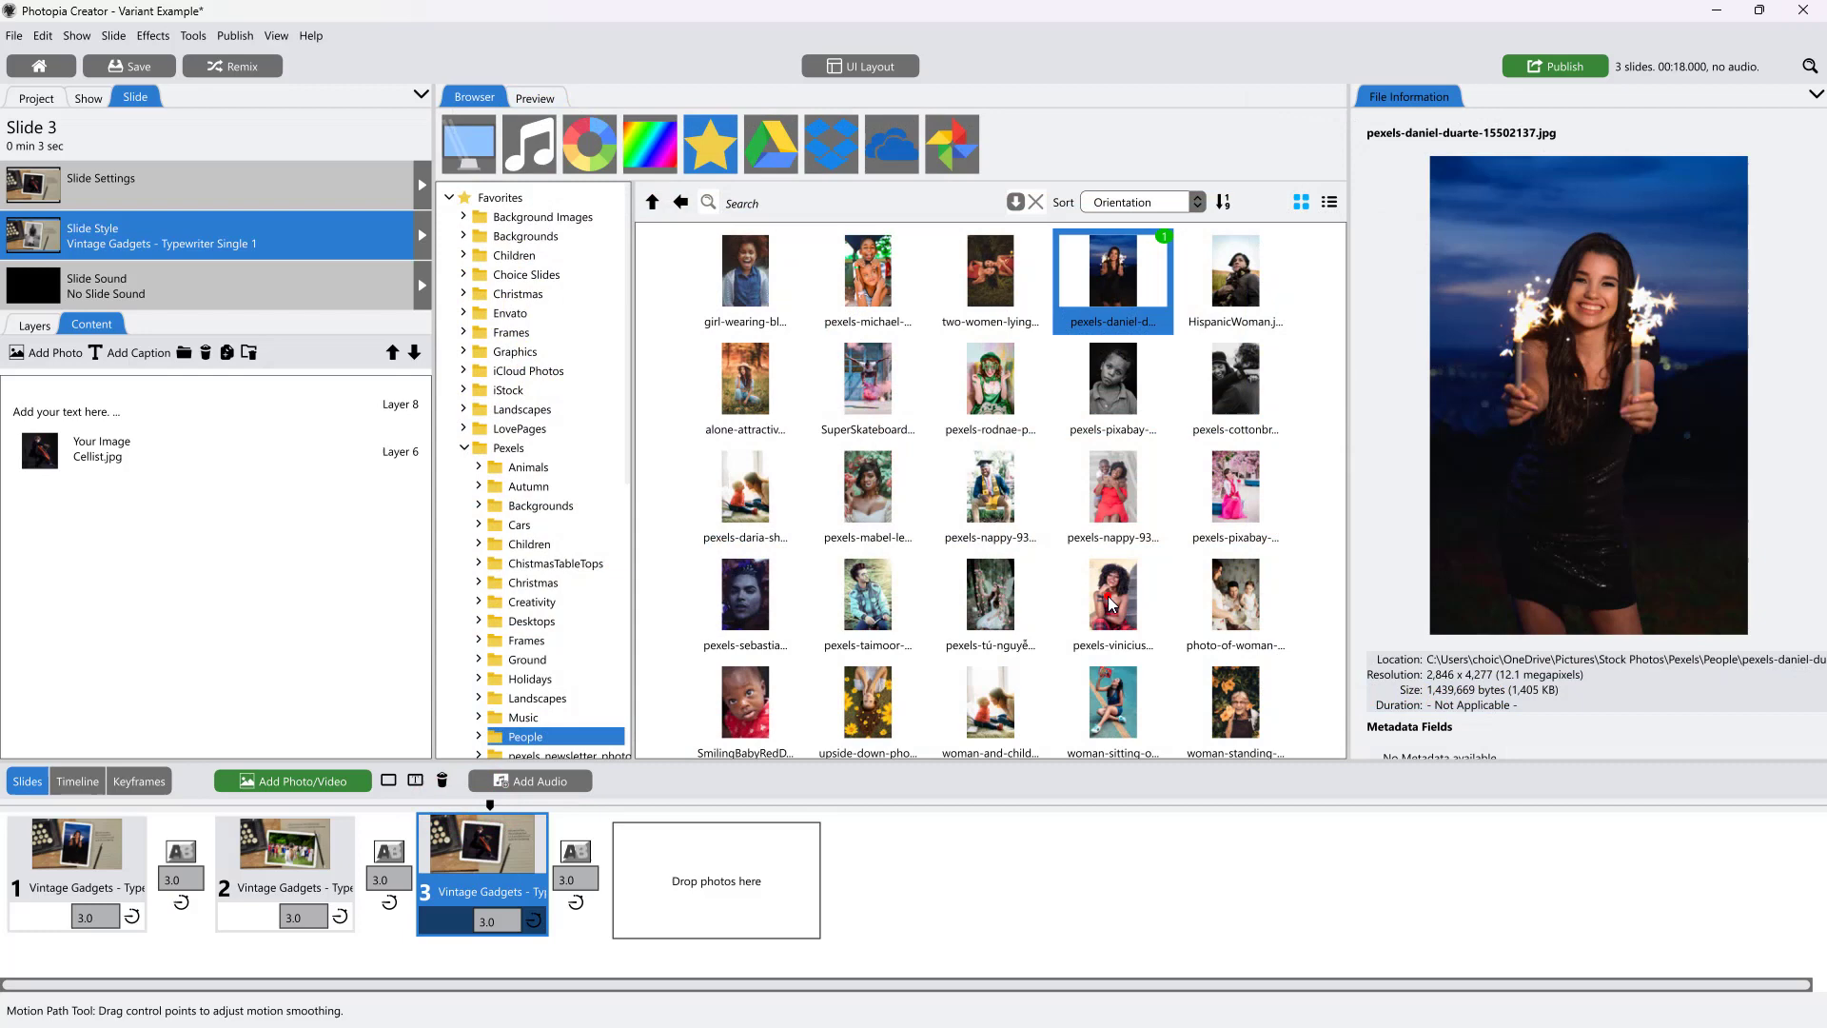
# - Put the pexels-vinicius plaid portrait on slide 3, re-apply its style, and preview it
pyautogui.moveTo(1111, 603); pyautogui.dragTo(222, 450)
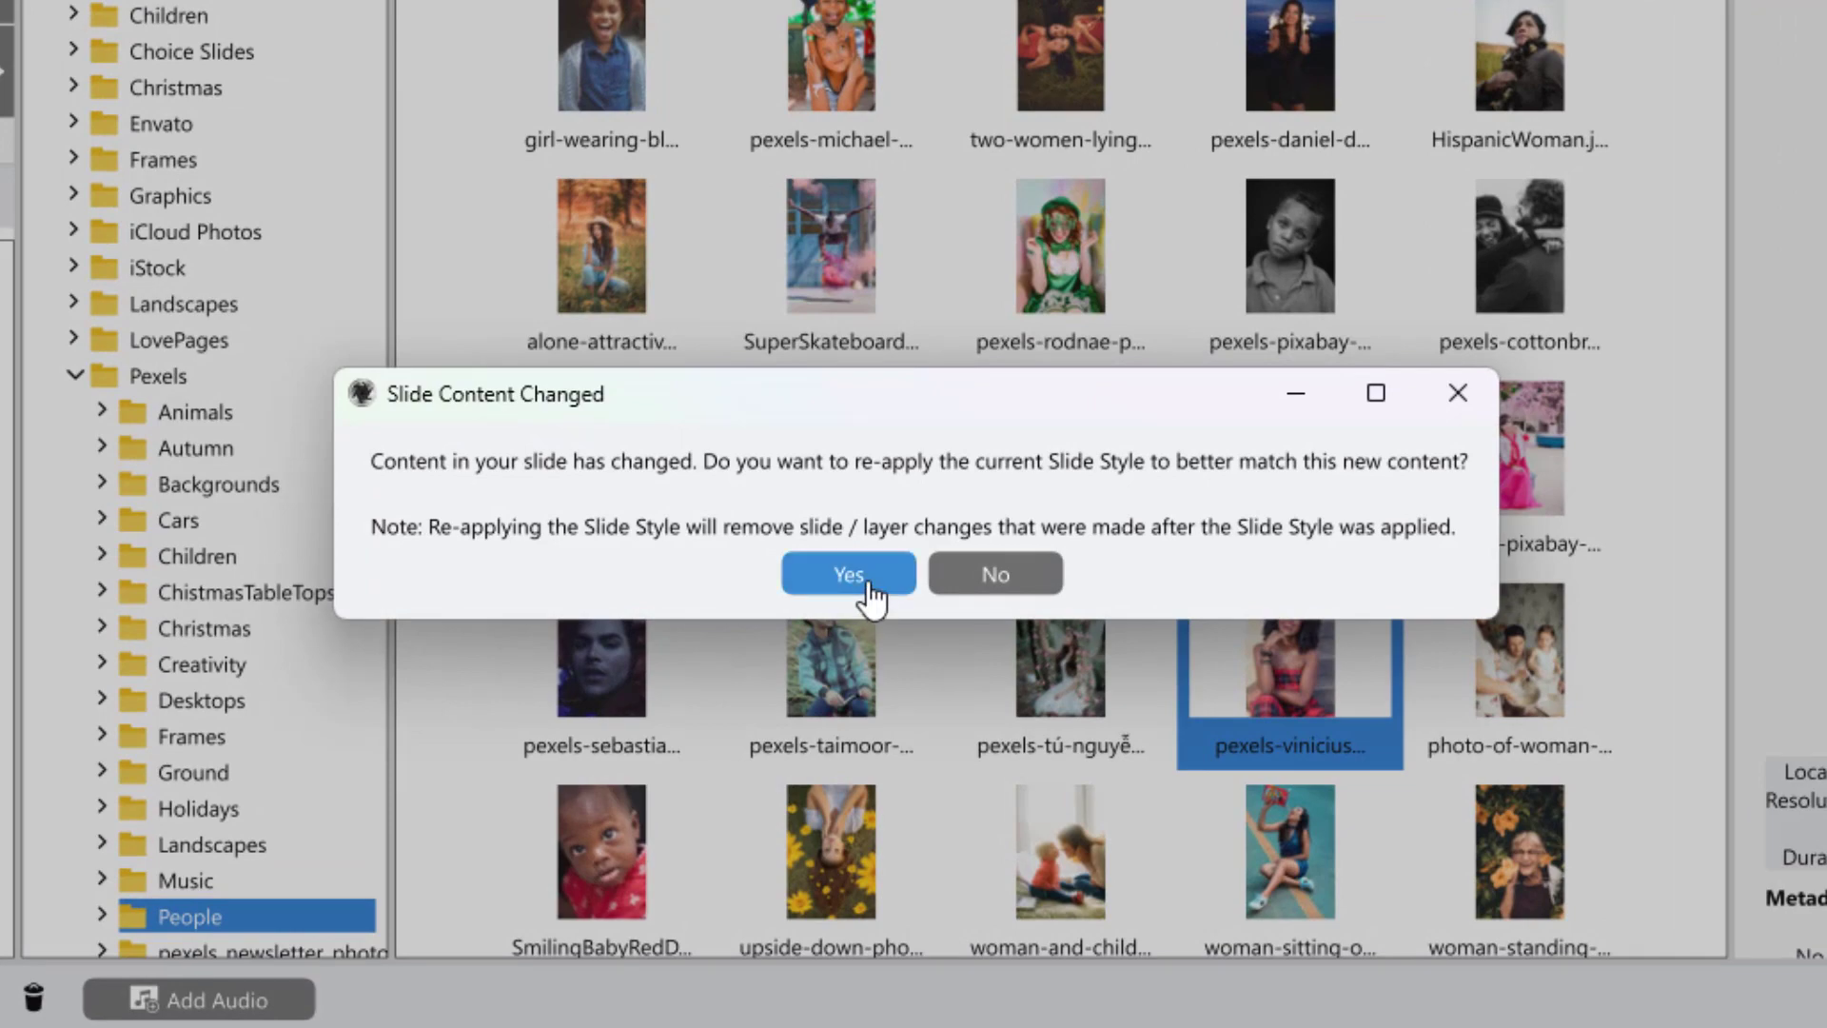
pyautogui.click(864, 578)
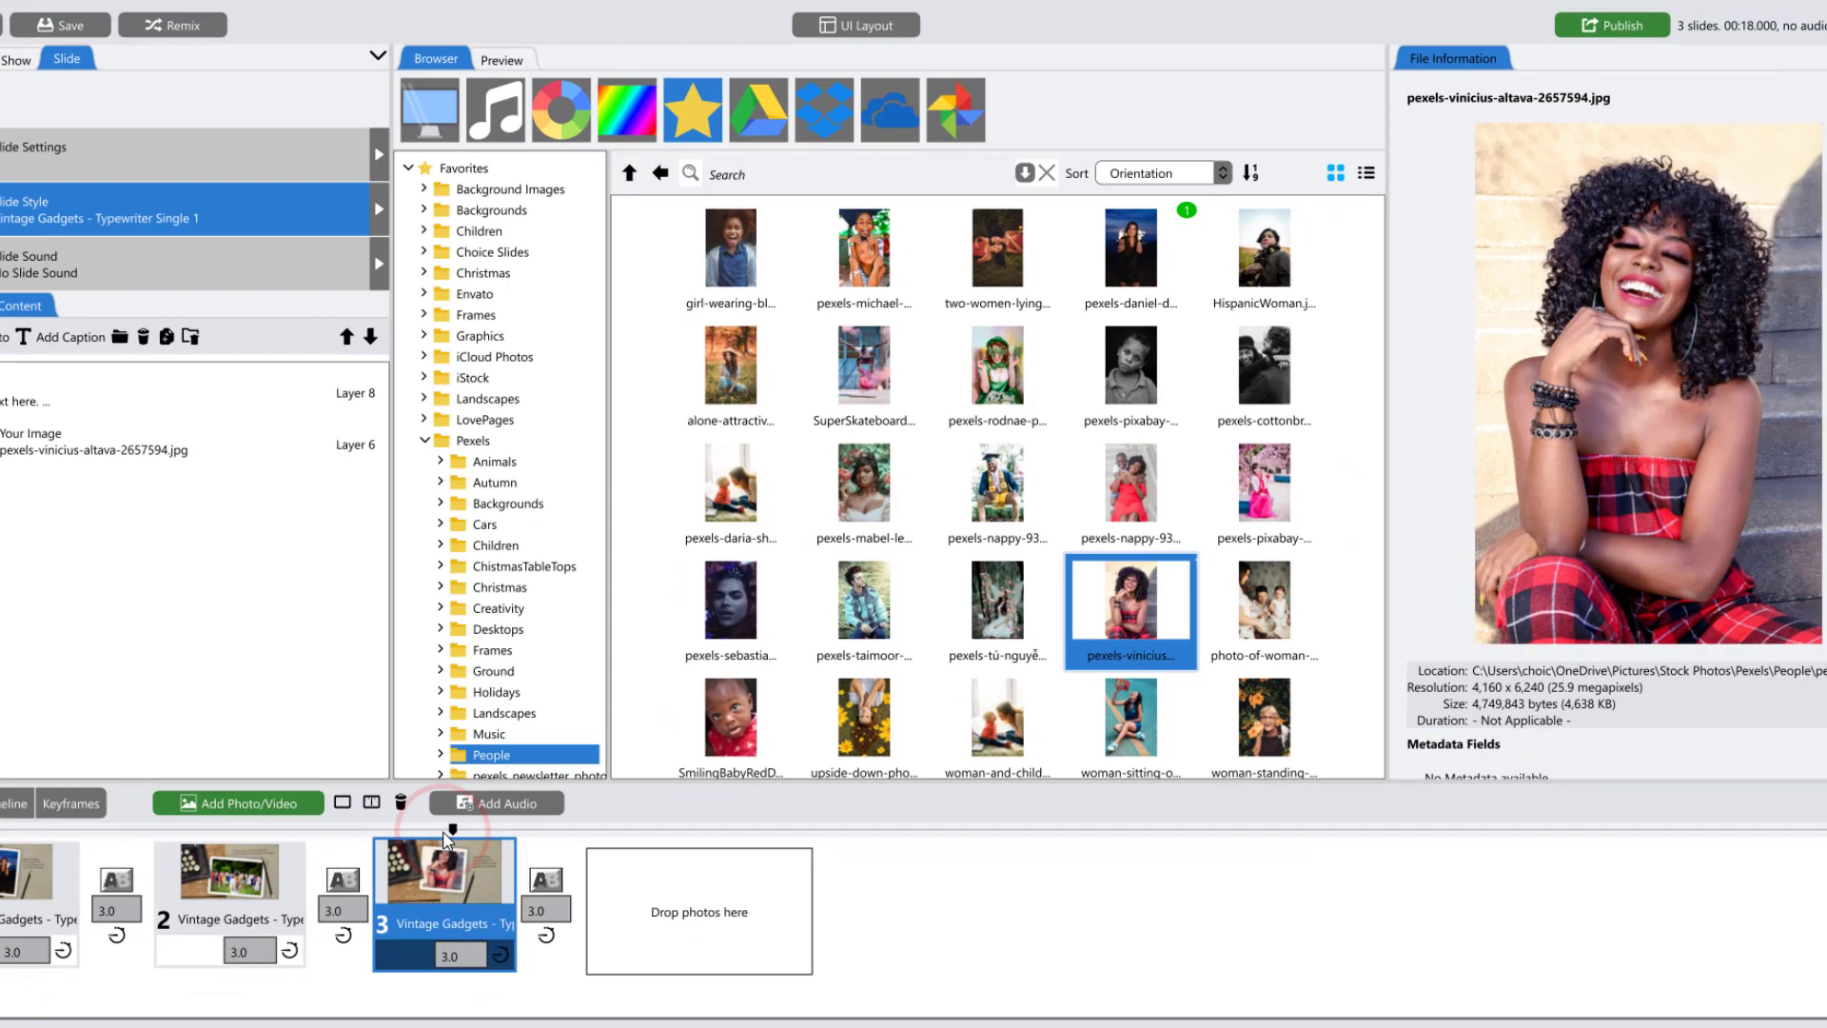
pyautogui.doubleClick(316, 923)
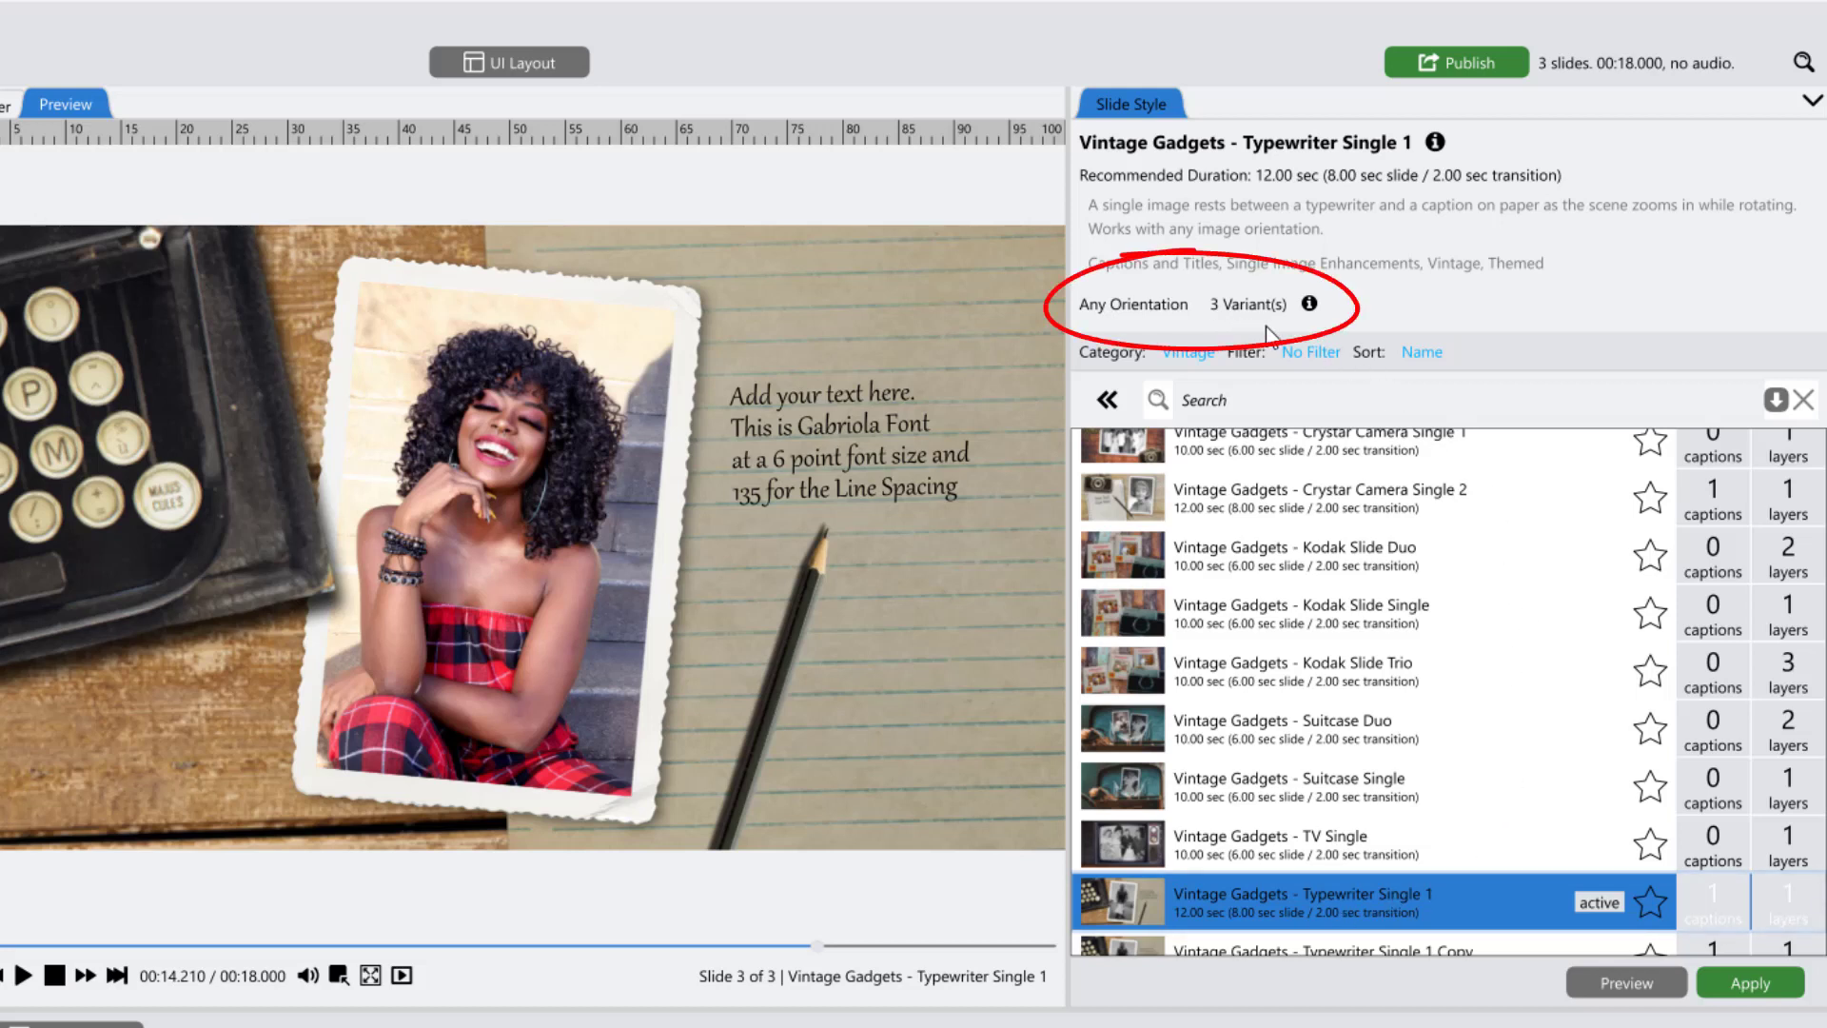
# - View the orientations supported by the typewriter style's three variants, then dismiss the details
pyautogui.click(1308, 304)
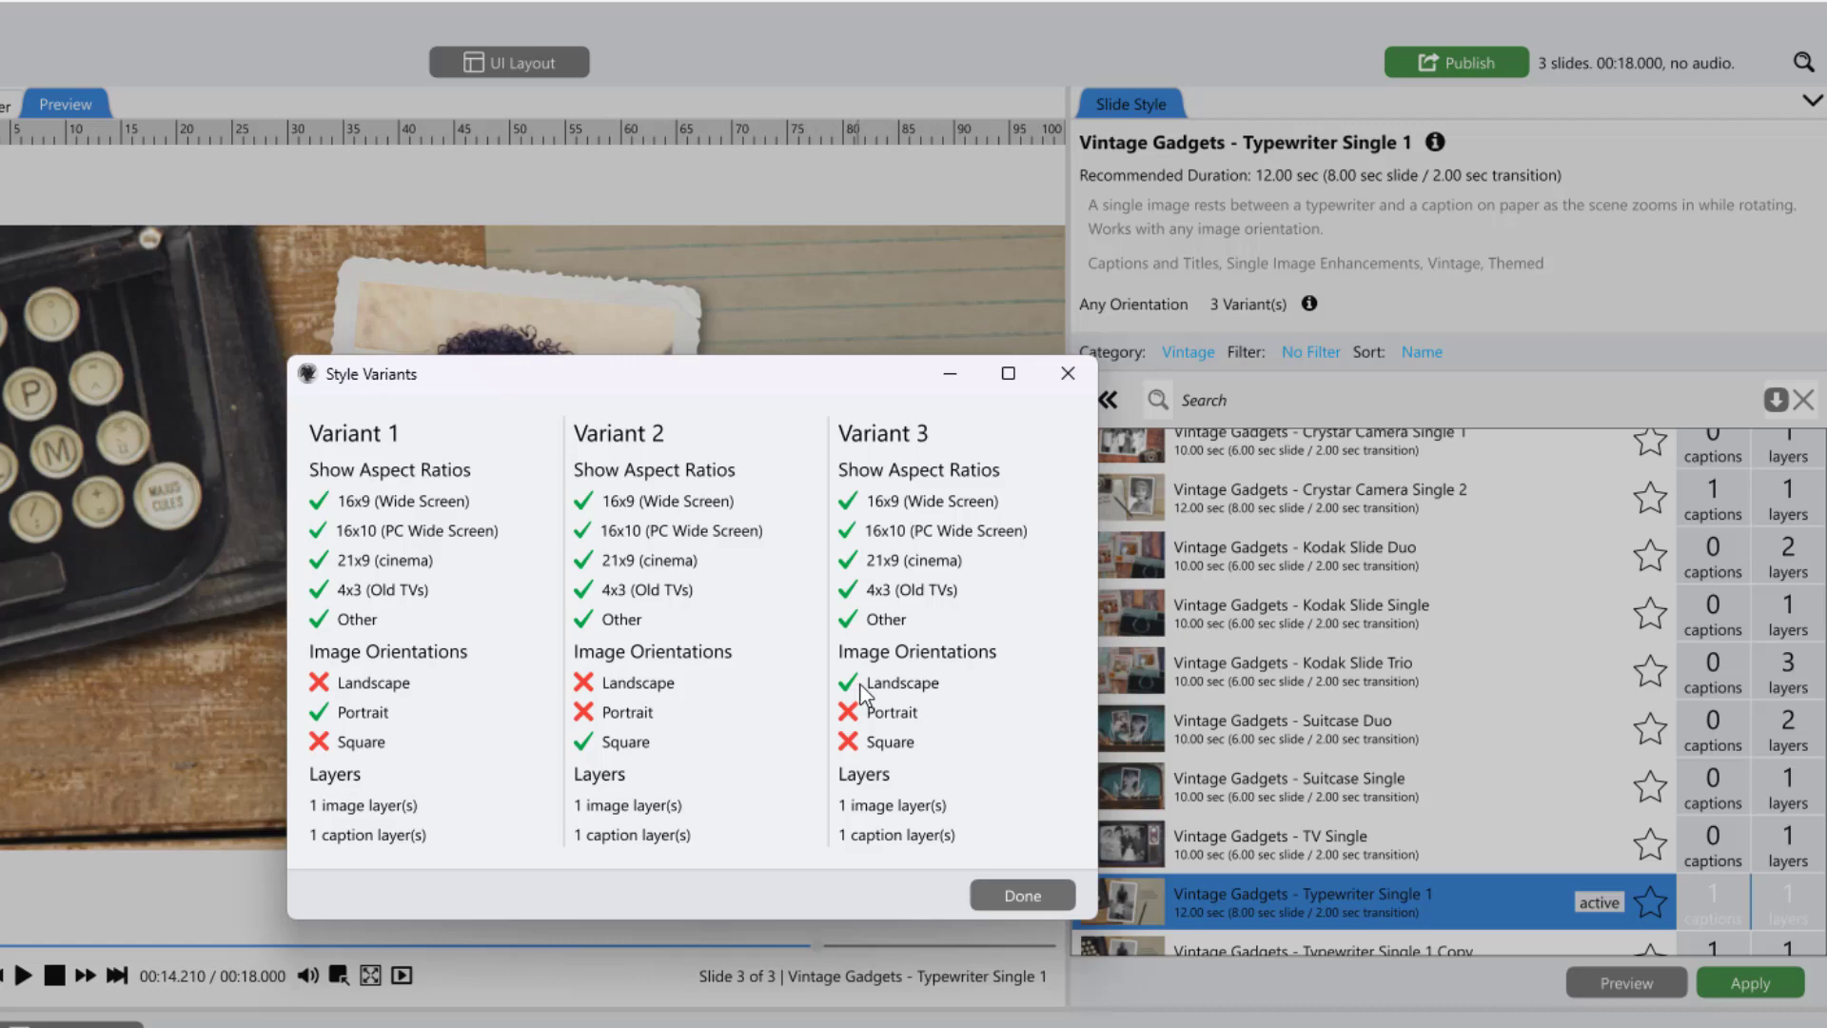
pyautogui.click(1015, 903)
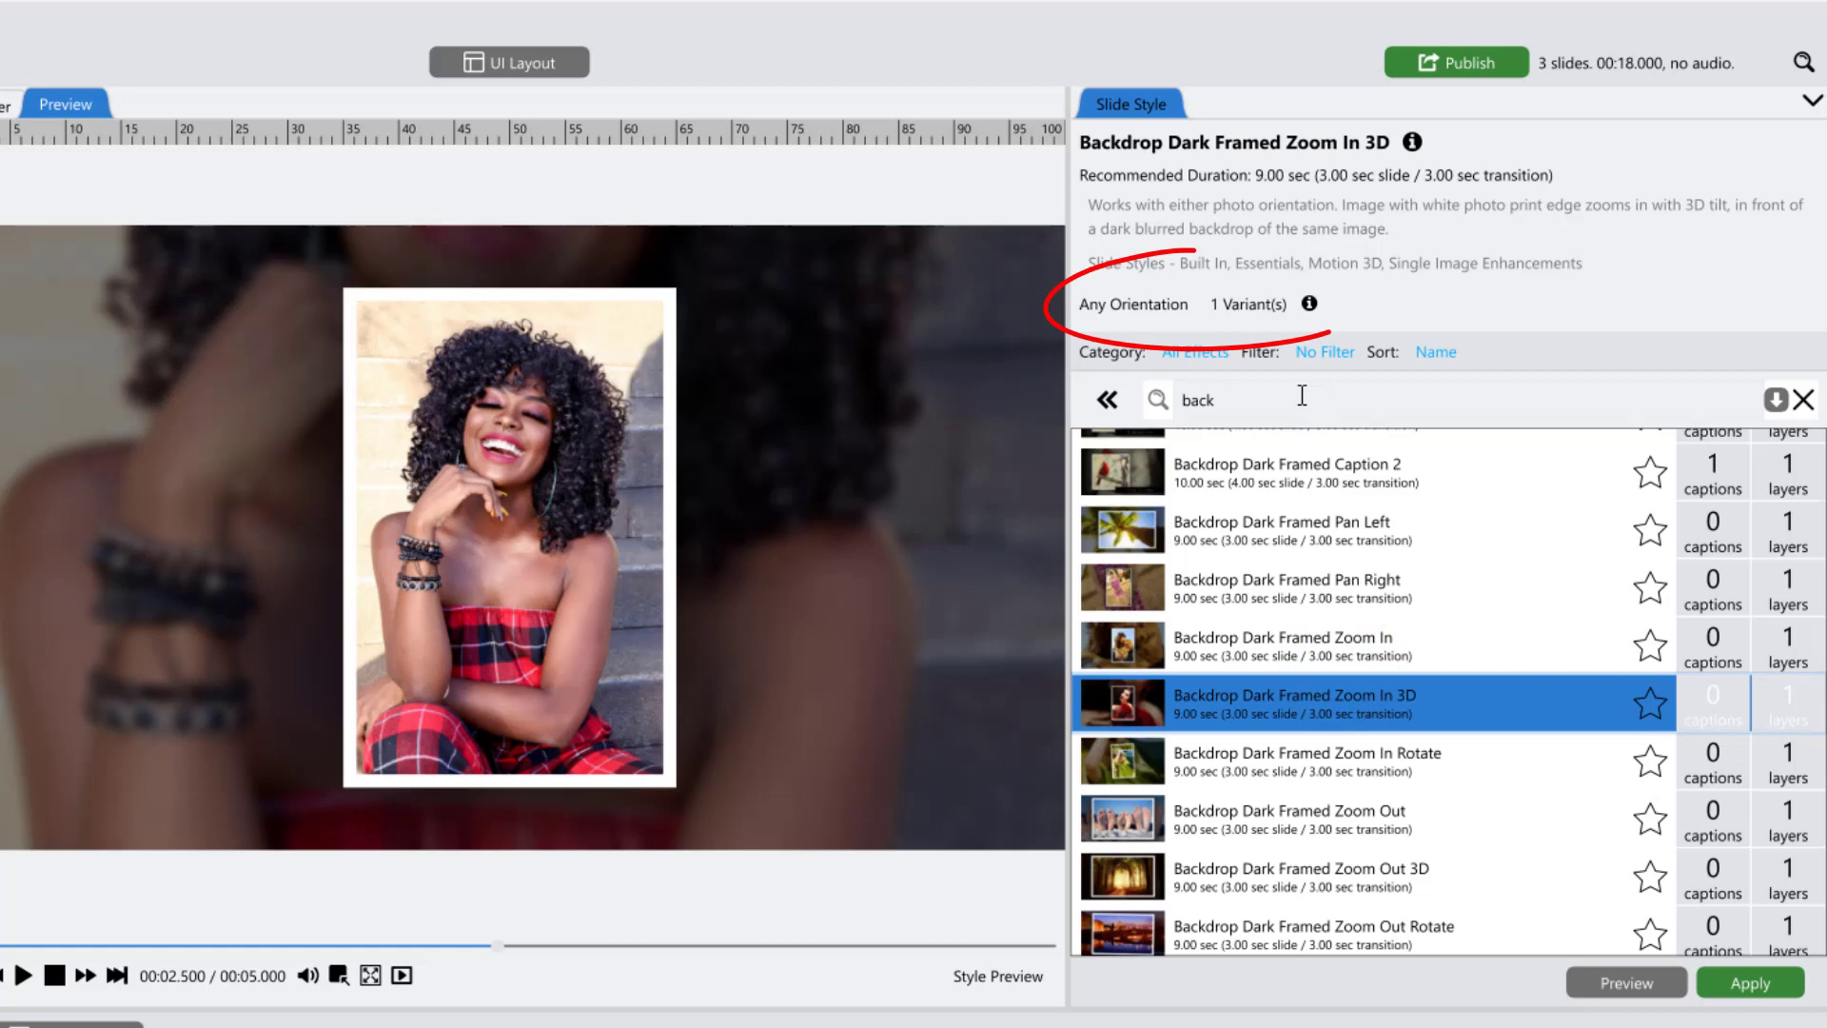
# - Open the Style Variants dialog for Backdrop Dark Framed Zoom In 3D
pyautogui.click(1309, 304)
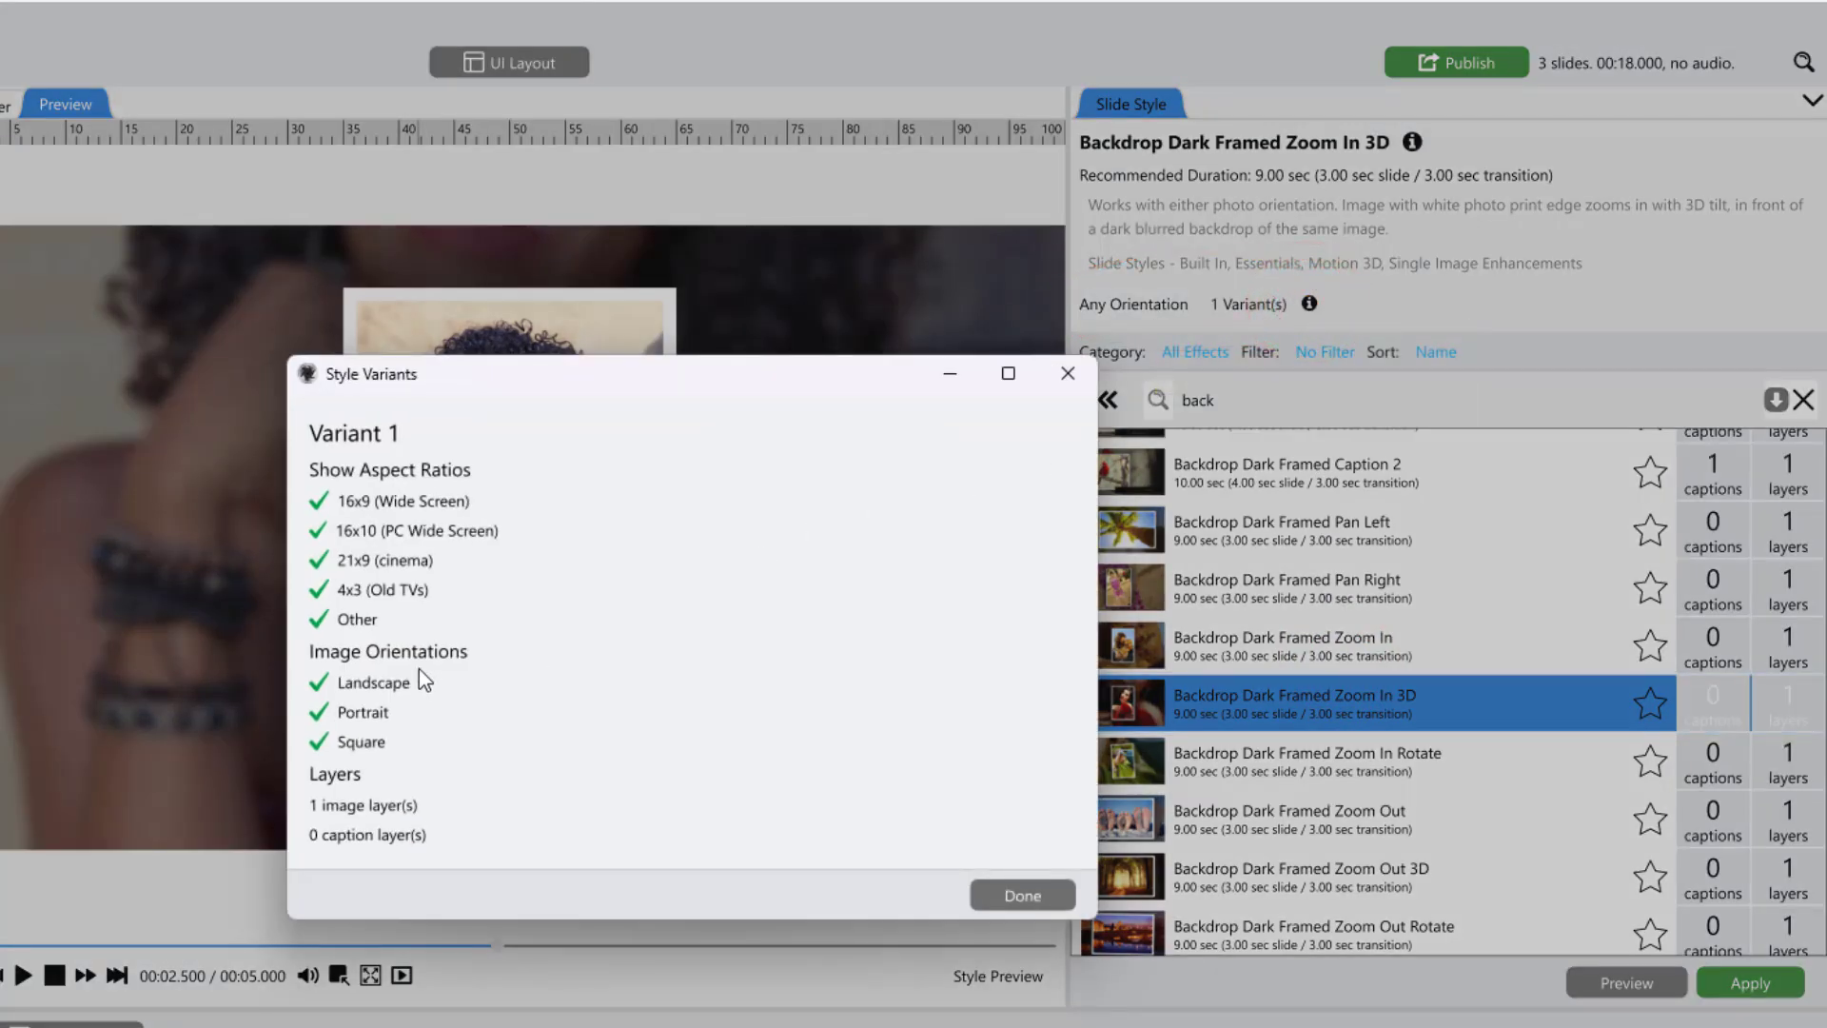